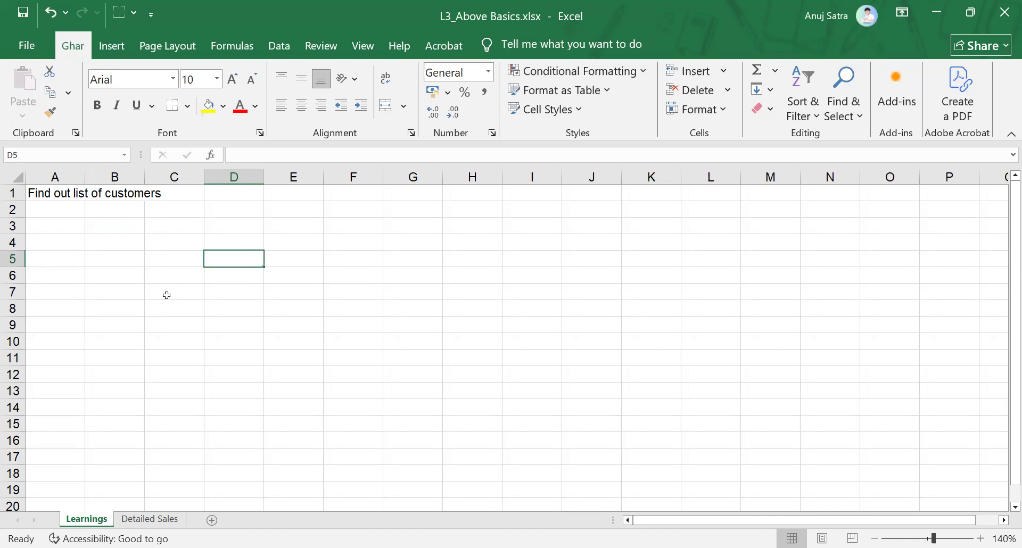
Step: Highlight the duplicate values in the CUSTNO column of the Detailed Sales sheet using Light Red Fill with Dark Red Text
left_click(150, 519)
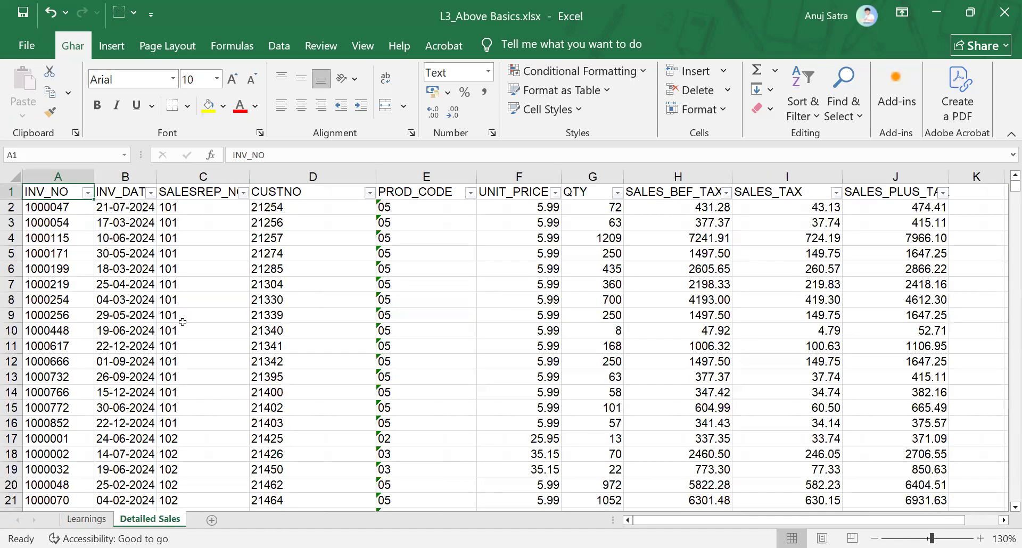
left_click(309, 176)
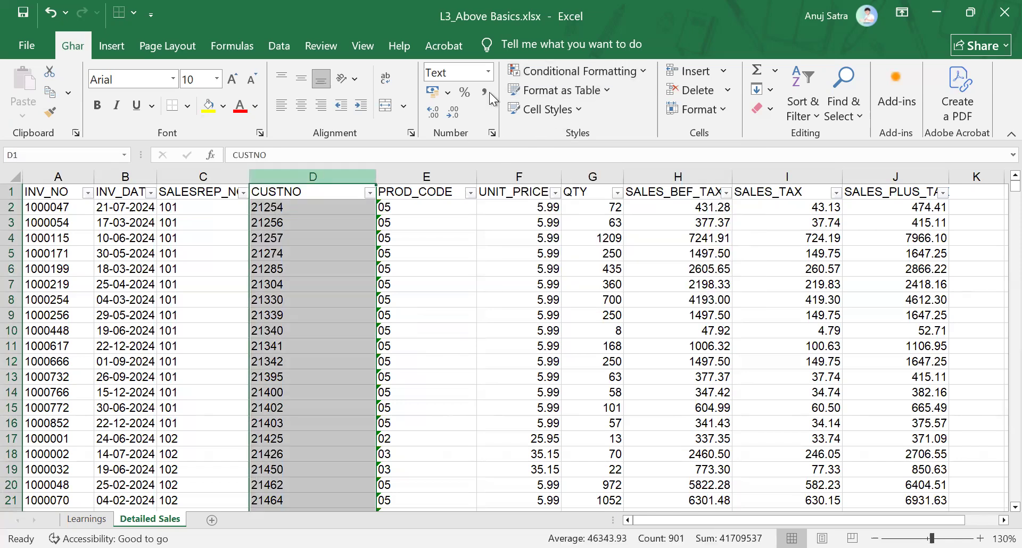
left_click(544, 72)
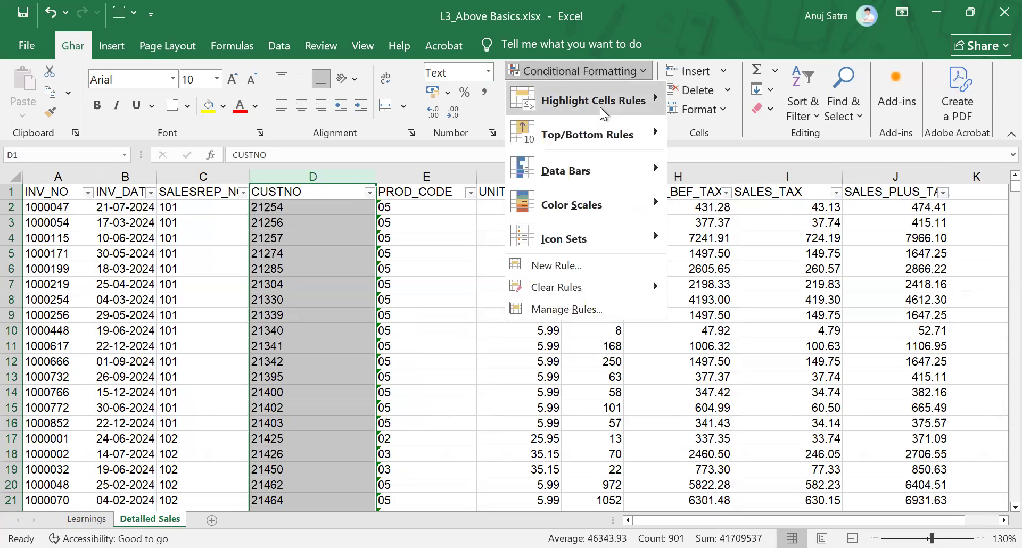
mouse_move(599, 107)
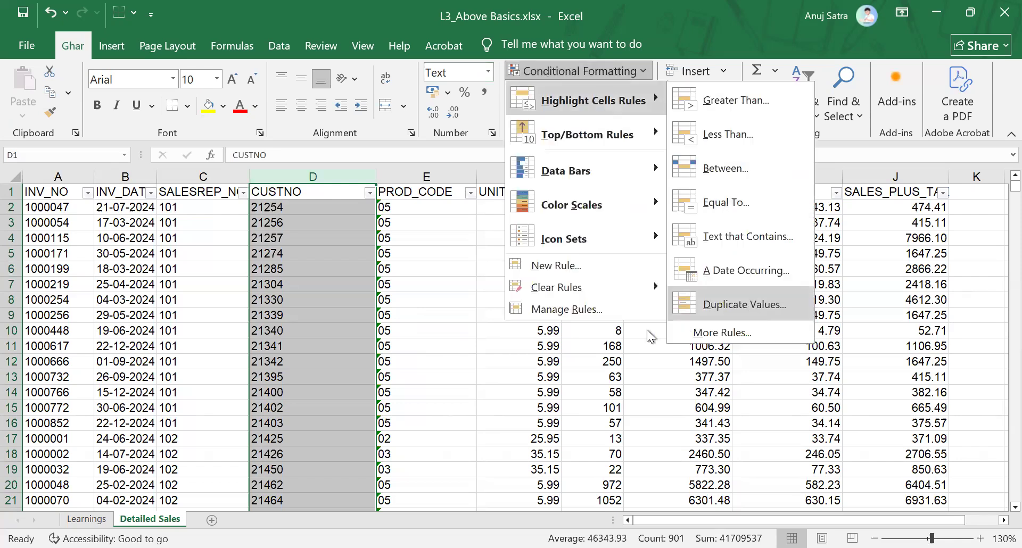
left_click(739, 304)
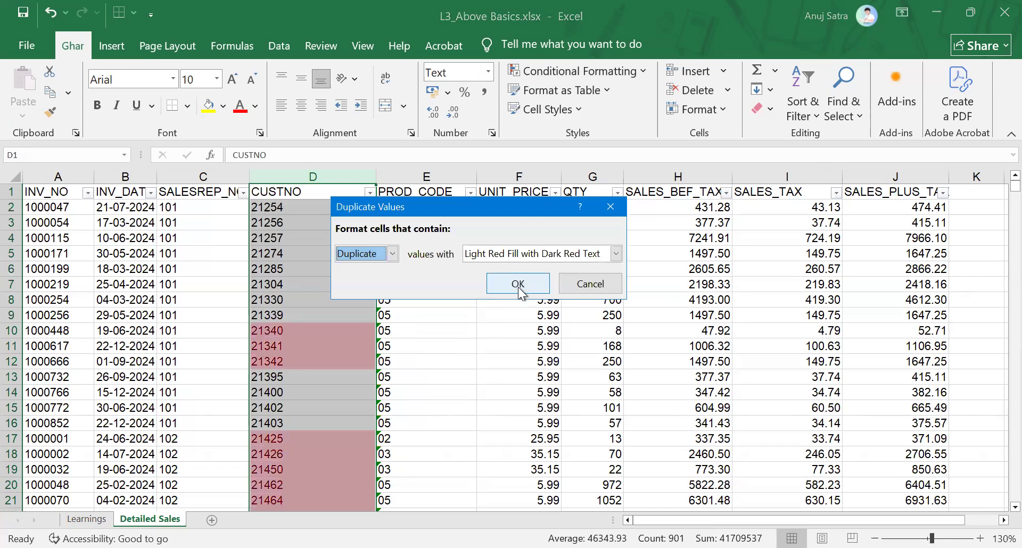
left_click(519, 285)
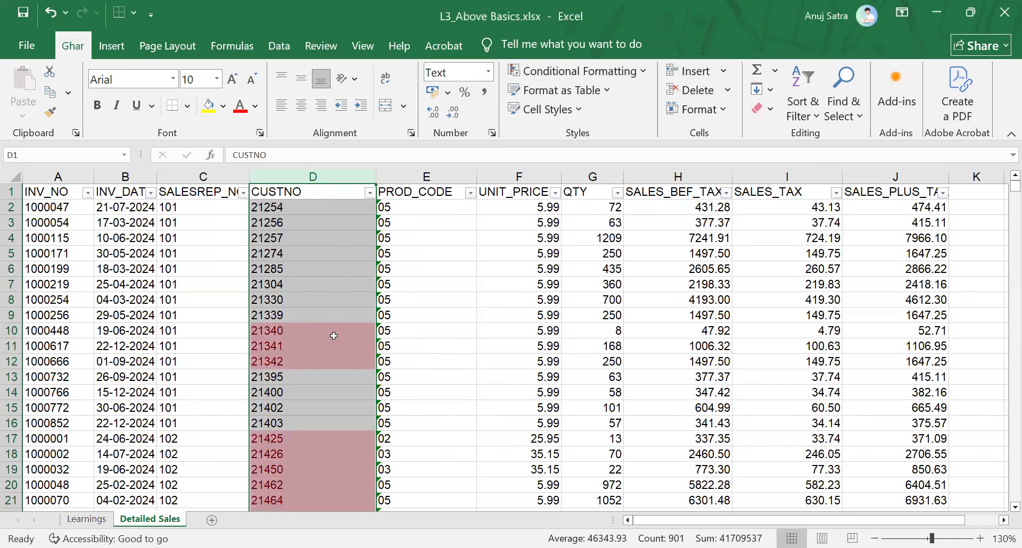
Step: Check the highlighted duplicates in the CUSTNO column and copy the entire column
scroll(334, 336, "down", 4)
scroll(333, 336, "down", 12)
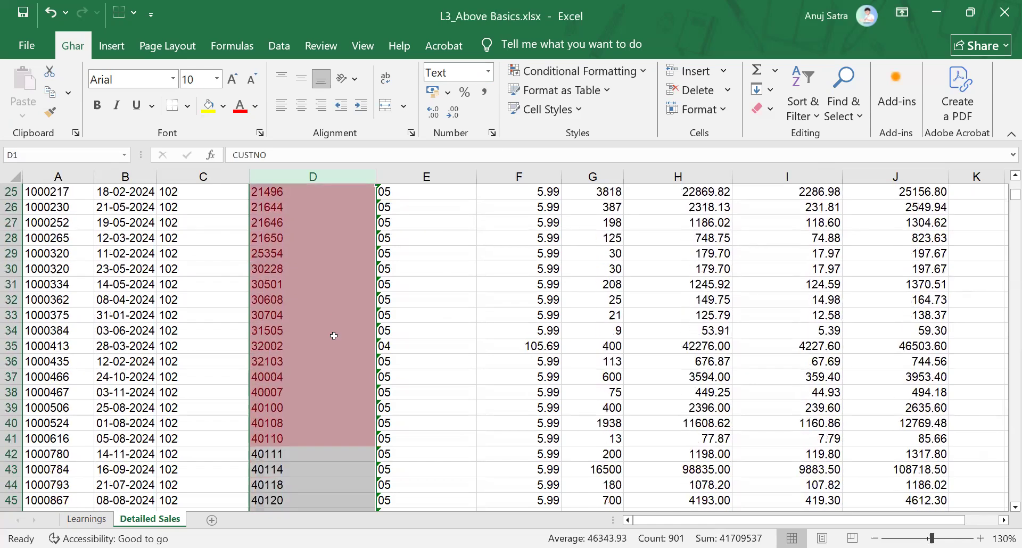
scroll(334, 336, "down", 1)
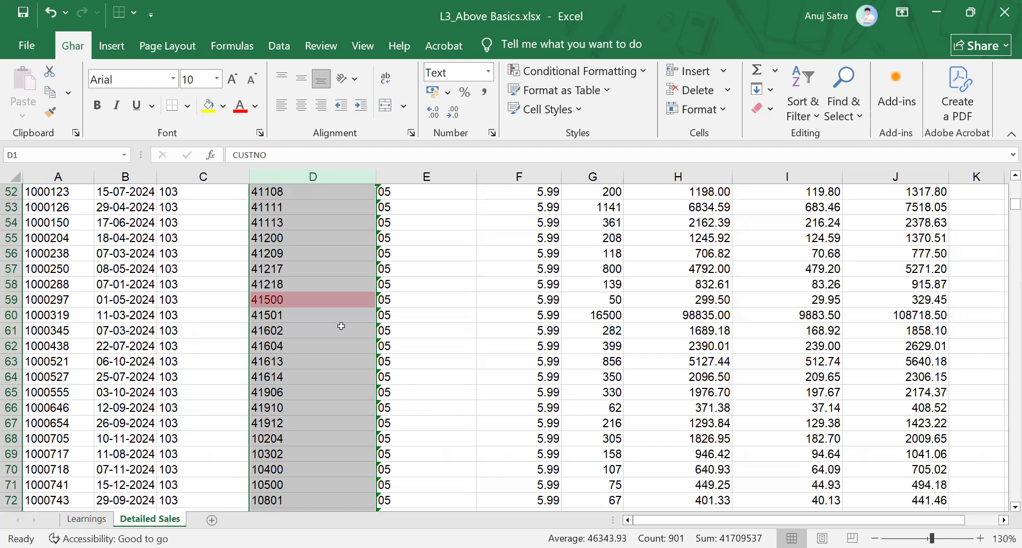
scroll(341, 327, "up", 17)
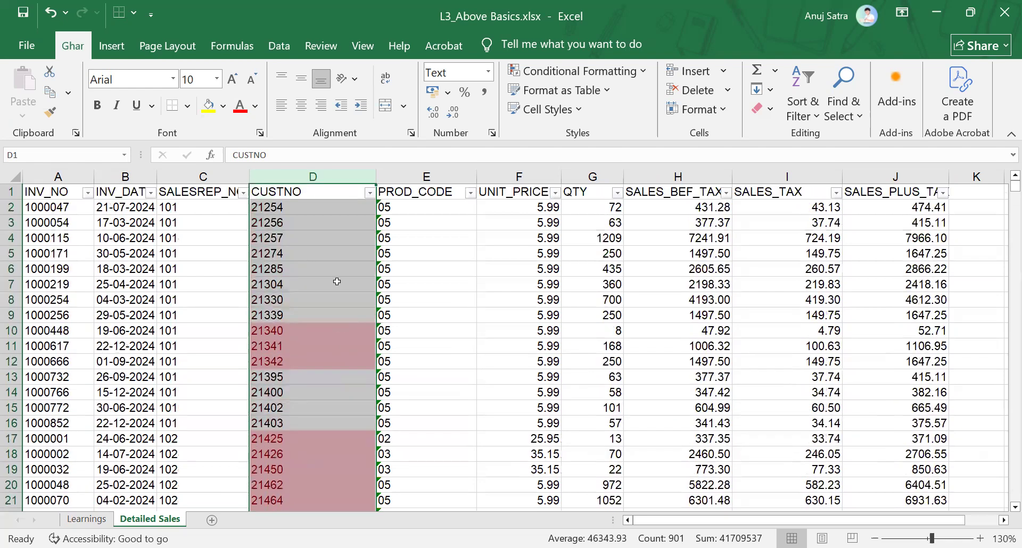
left_click(338, 282)
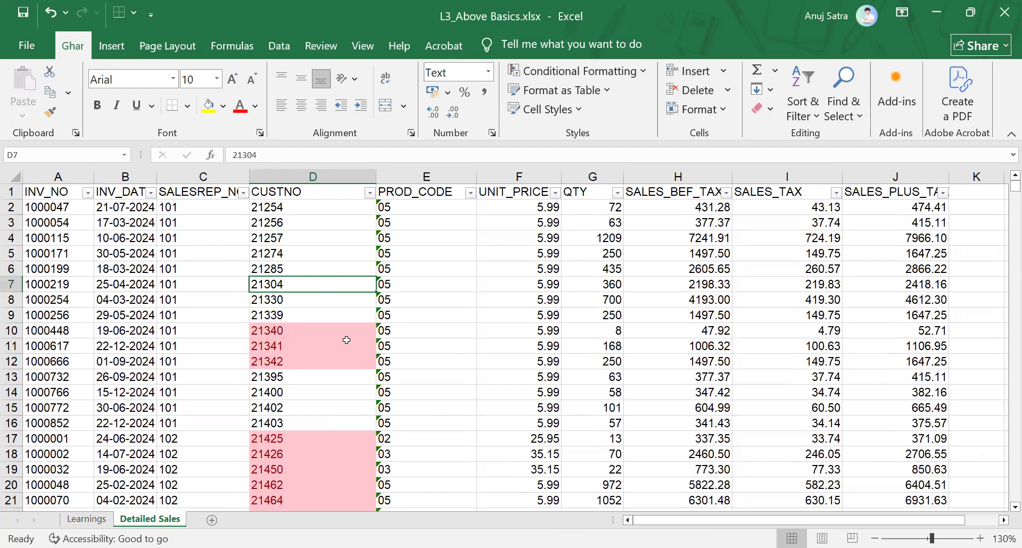
left_click(325, 176)
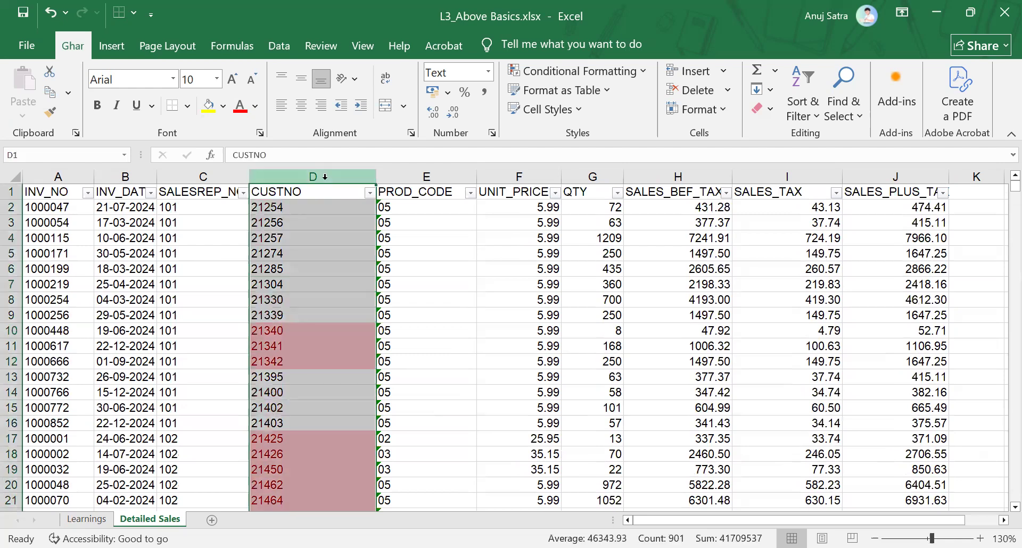
key("ctrl+c")
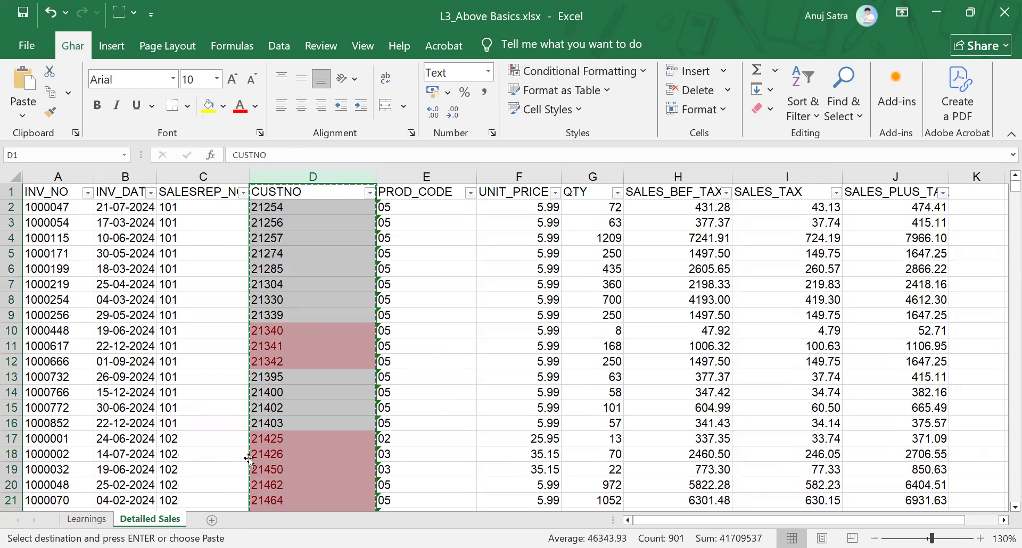
key("alt")
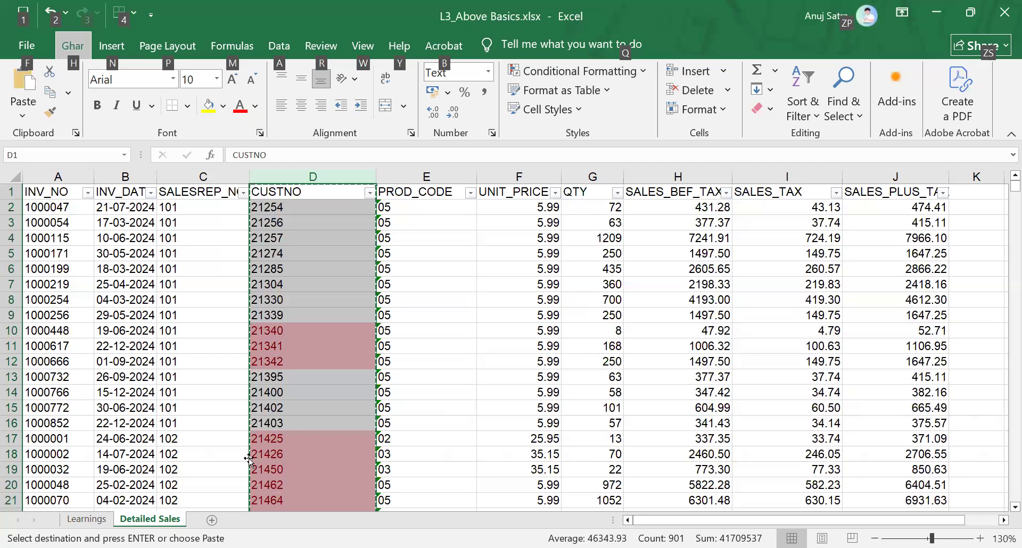
key("h")
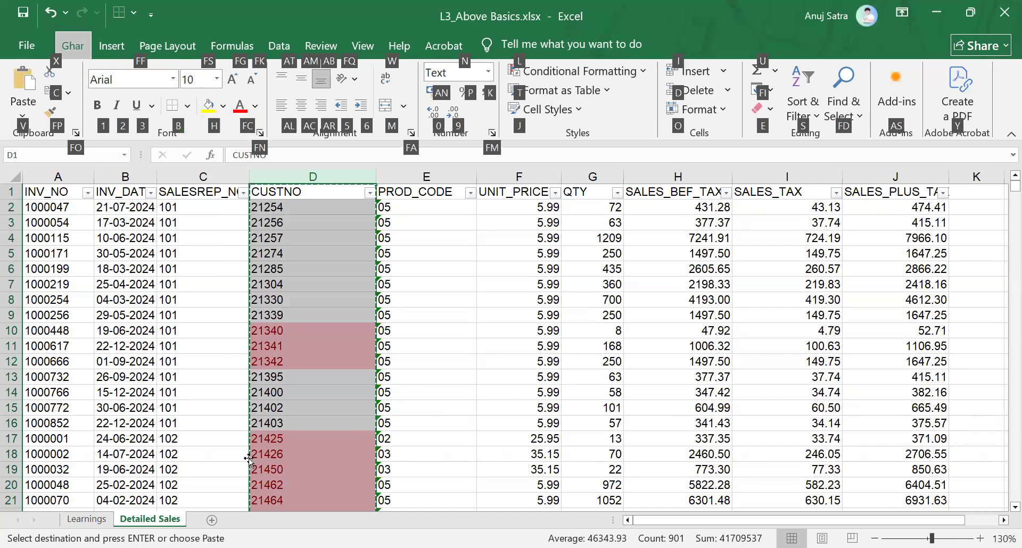
key("i")
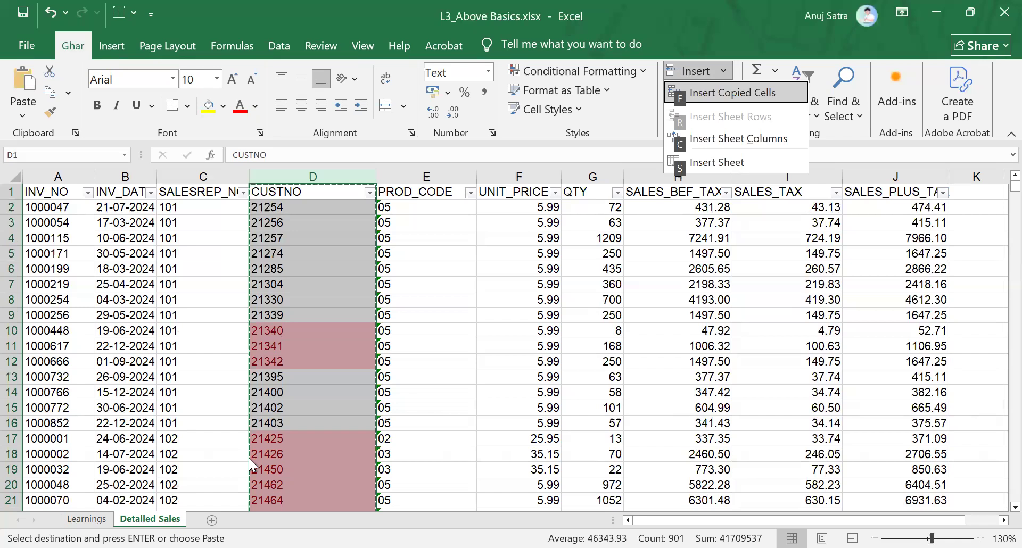
key("Escape")
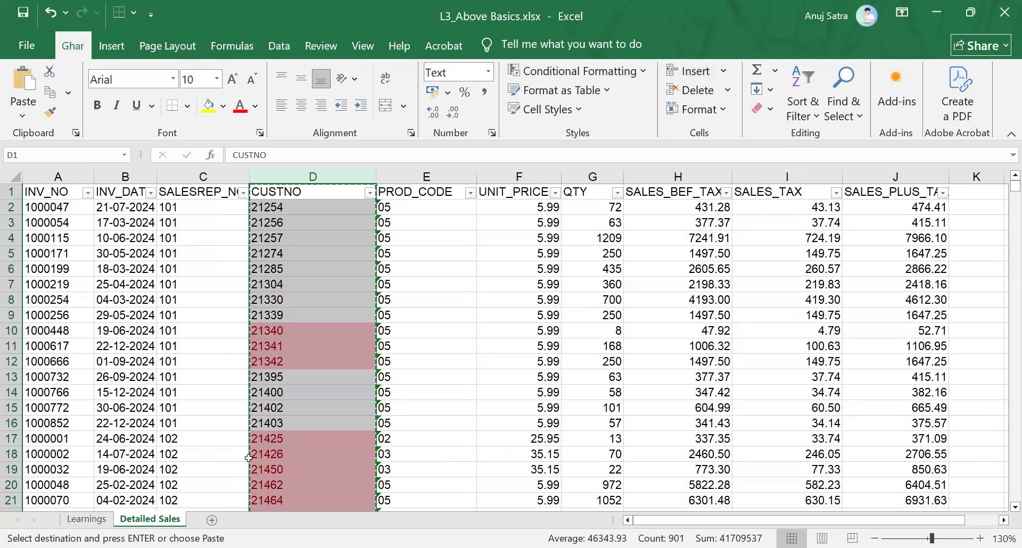
Step: Insert a new worksheet named "Customer list" and paste the copied CUSTNO column into it starting at cell A1
key("shift+F11")
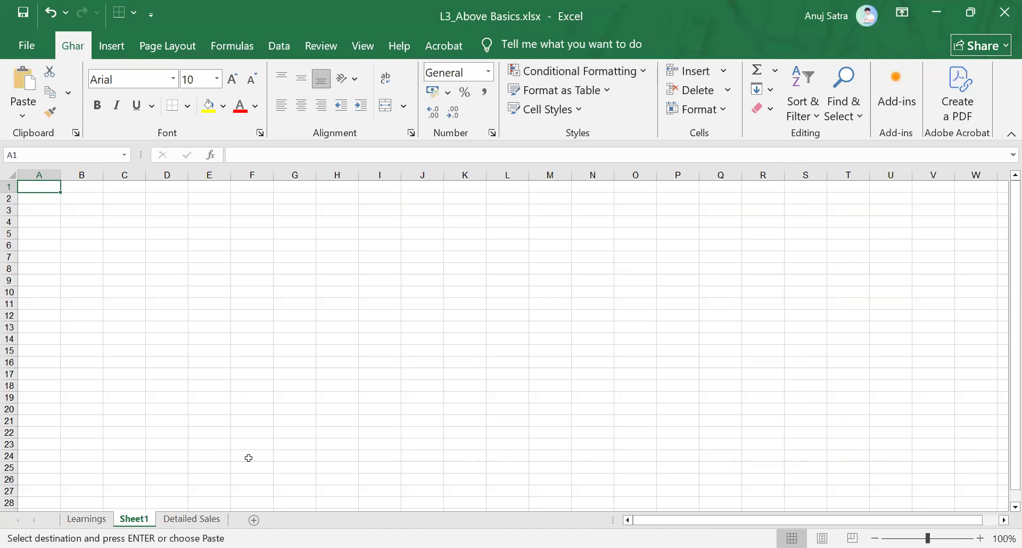
key("alt")
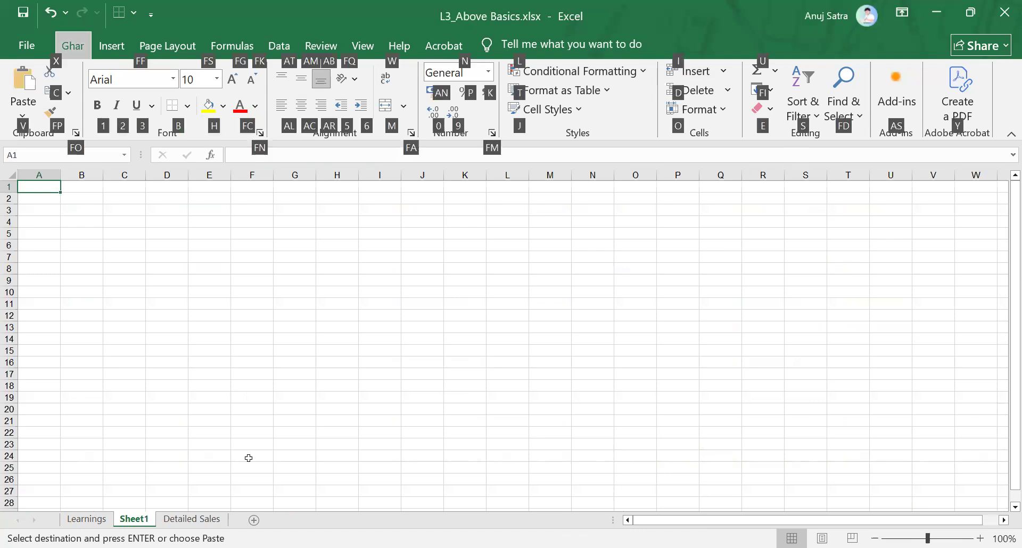
key("alt")
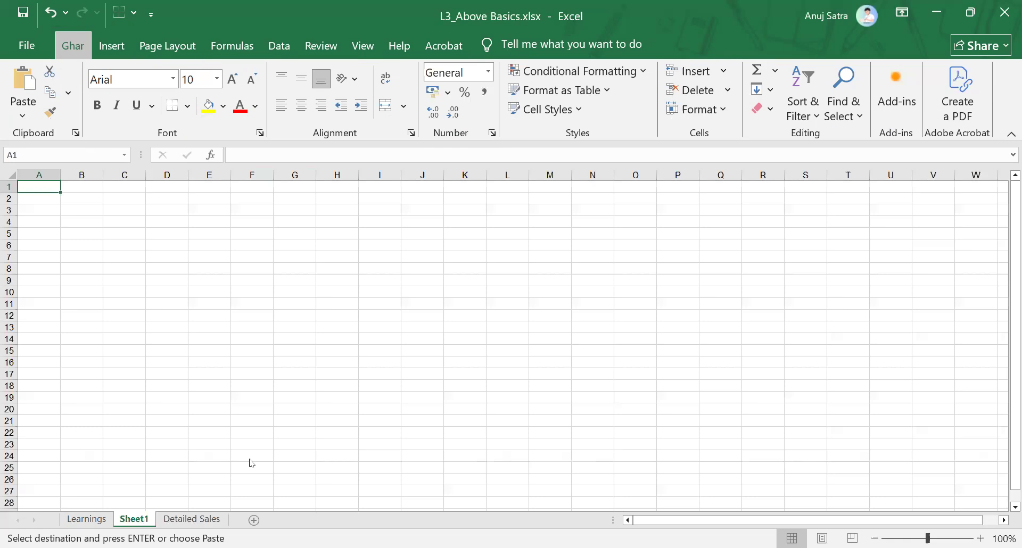
key("alt+h")
key("o")
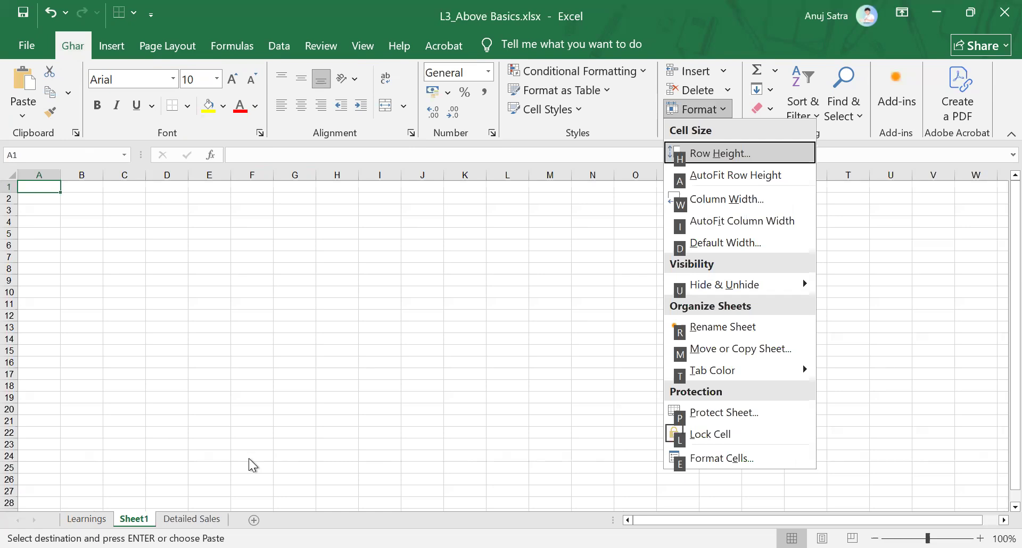
type("rCustomer")
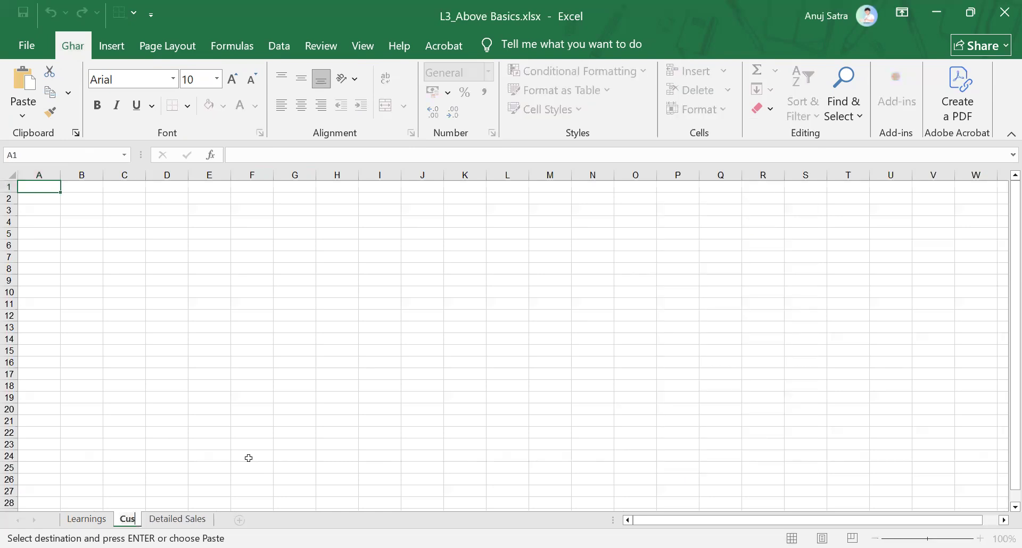
type(" list")
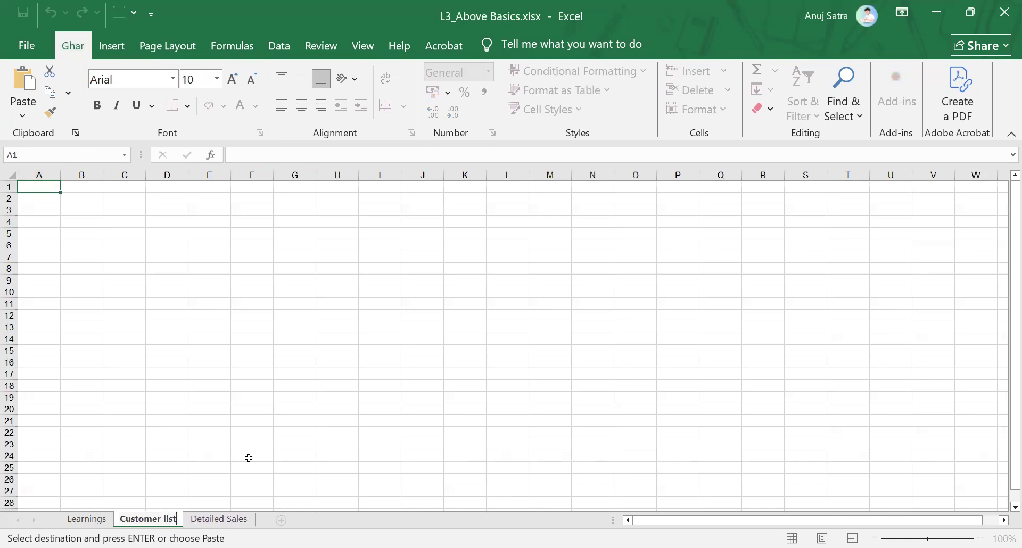
key("Return")
key("ctrl+v")
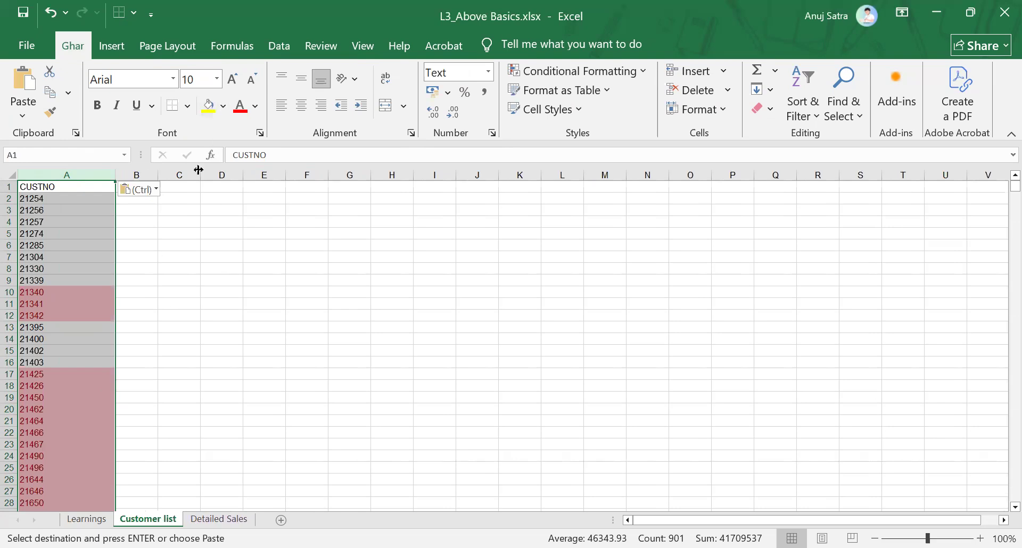
Step: Remove the duplicate values from the CUSTNO column on the Customer list sheet, treating the first row as a header
left_click(279, 49)
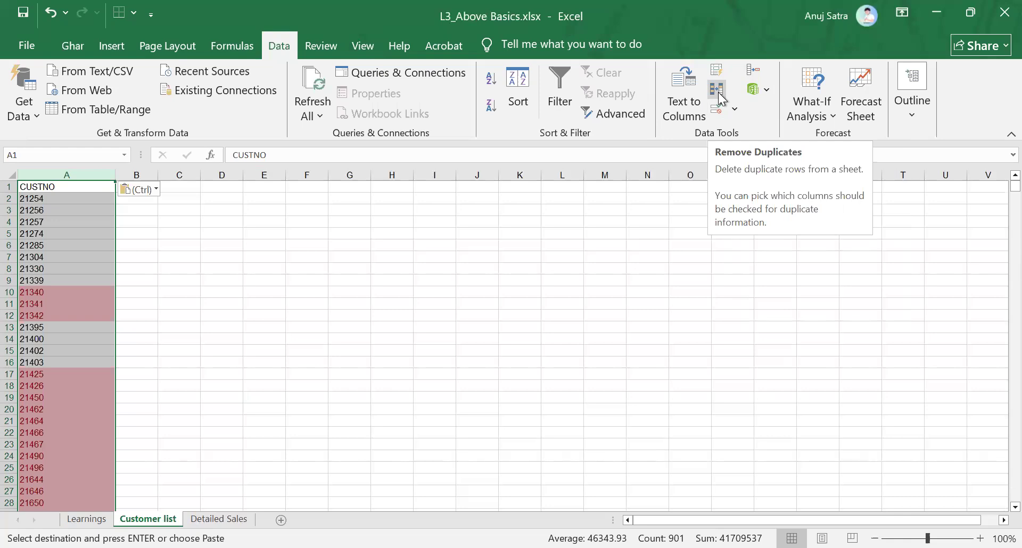
left_click(717, 89)
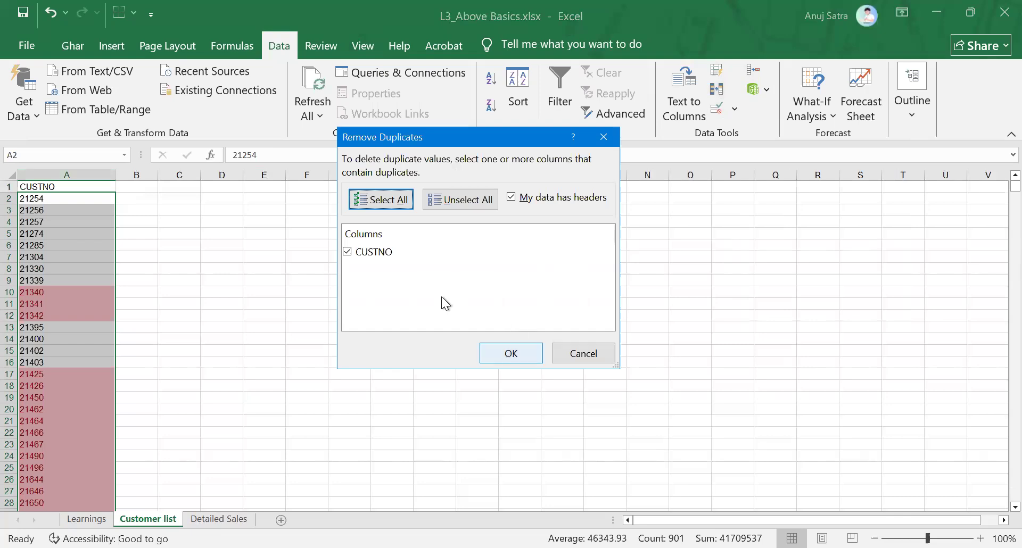
left_click(505, 352)
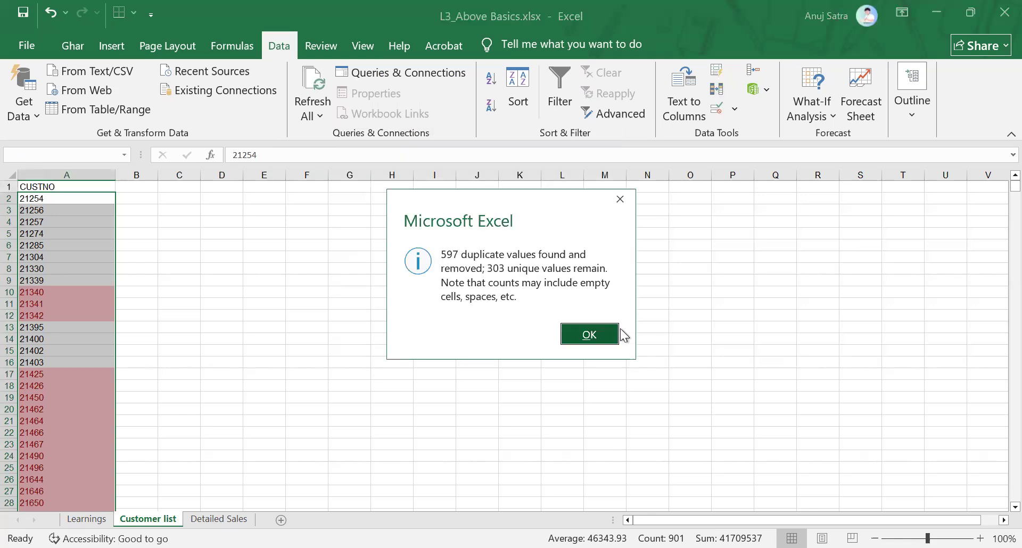
left_click(589, 334)
left_click(189, 277)
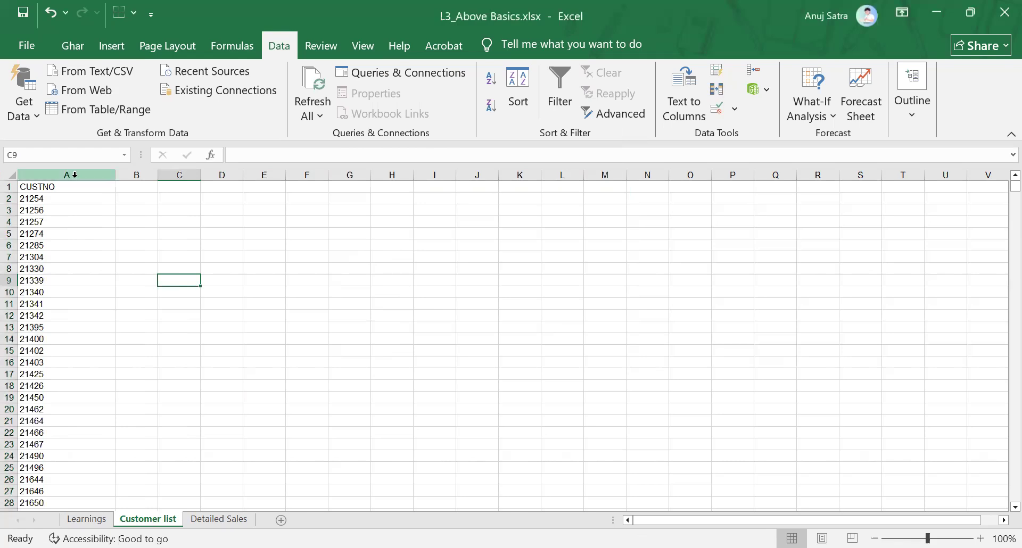
left_click(74, 175)
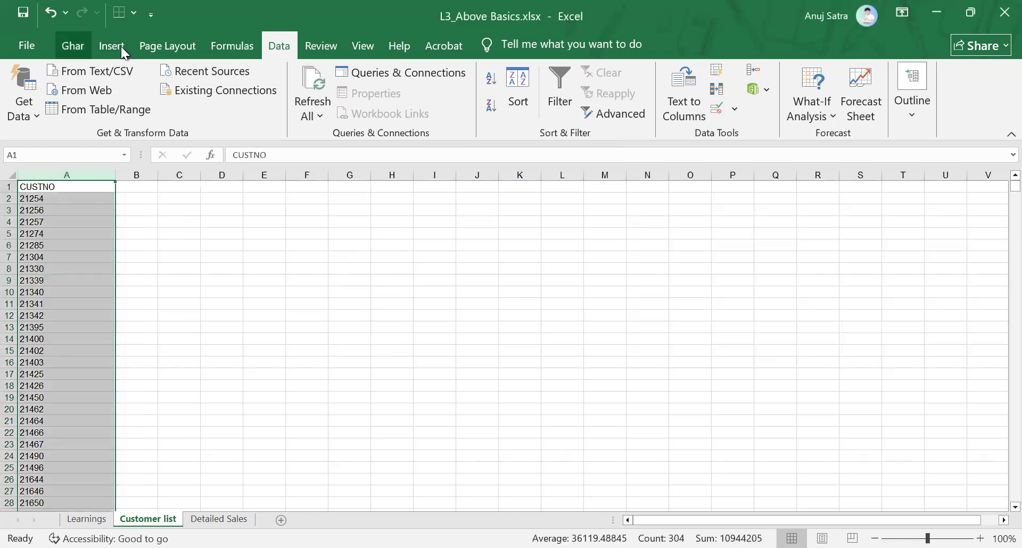
left_click(72, 46)
left_click(555, 72)
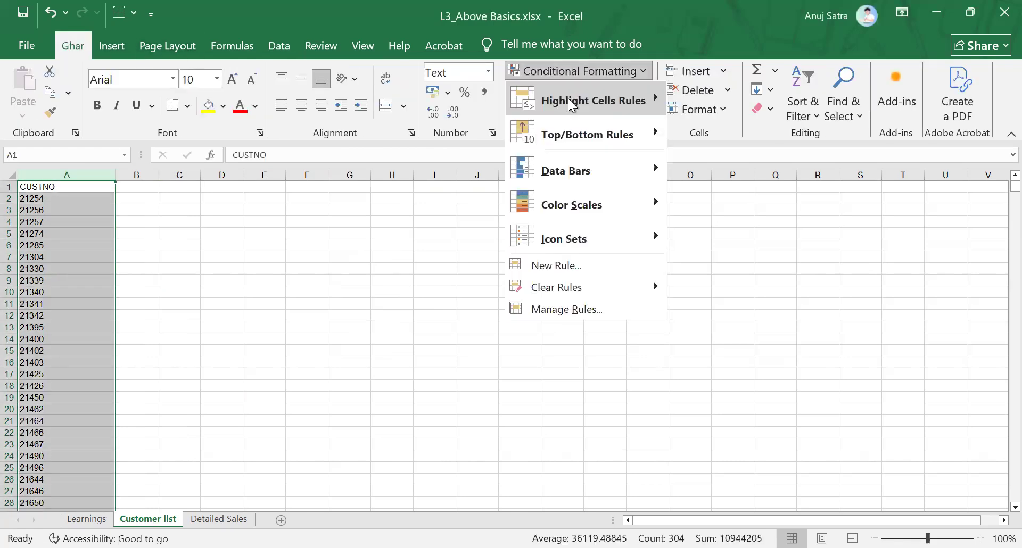
mouse_move(601, 100)
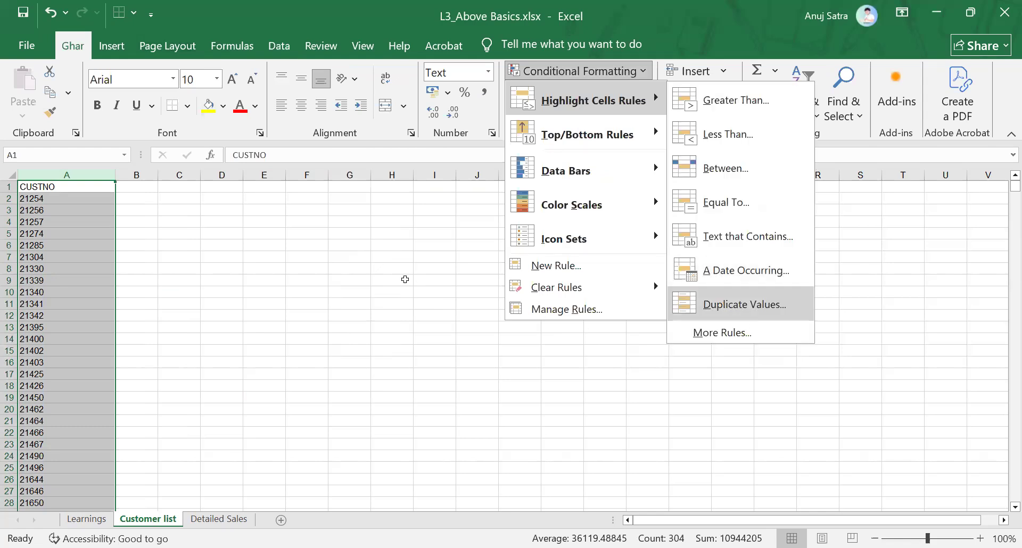
left_click(405, 279)
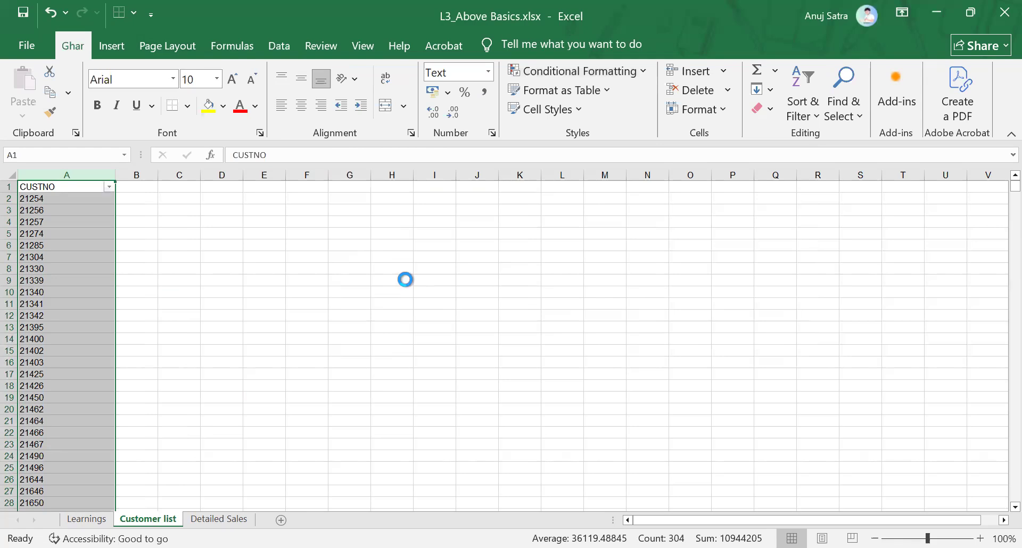
Step: Add a filter to the CUSTNO column and check whether its values can be filtered by color
key("ctrl+shift+l")
key("alt+Down")
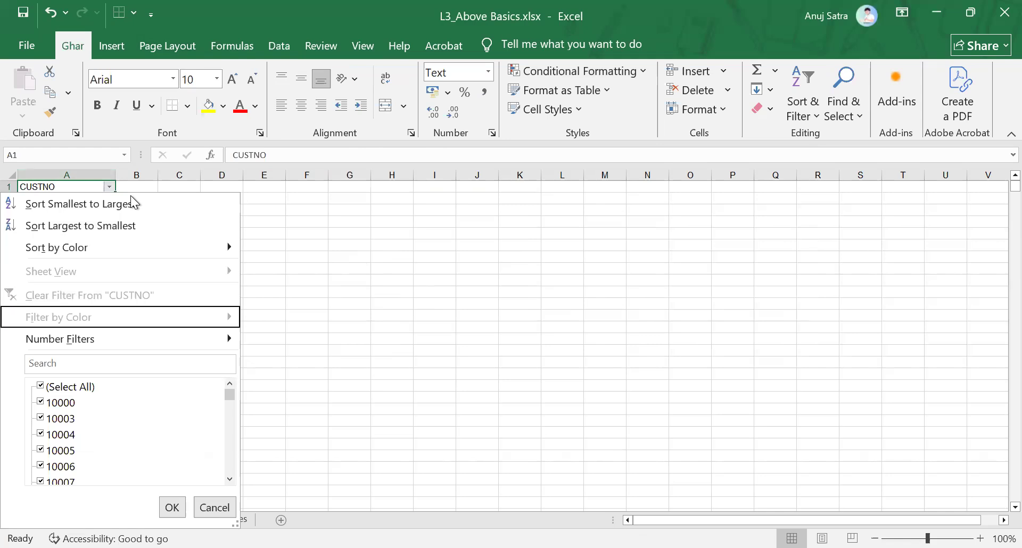
key("Escape")
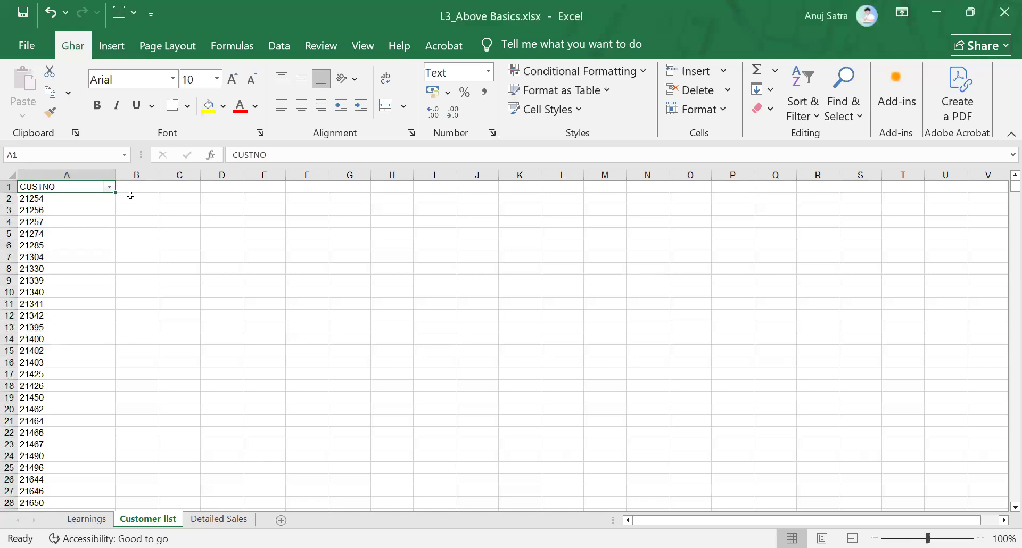
Step: Undo the filter and the duplicate removal on the Customer list sheet
key("ctrl+z")
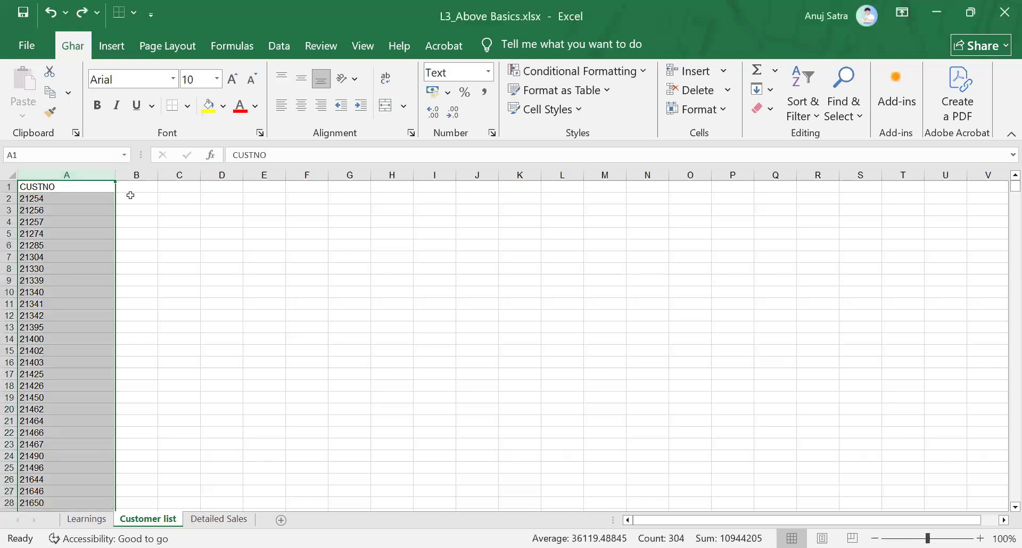
key("ctrl+c")
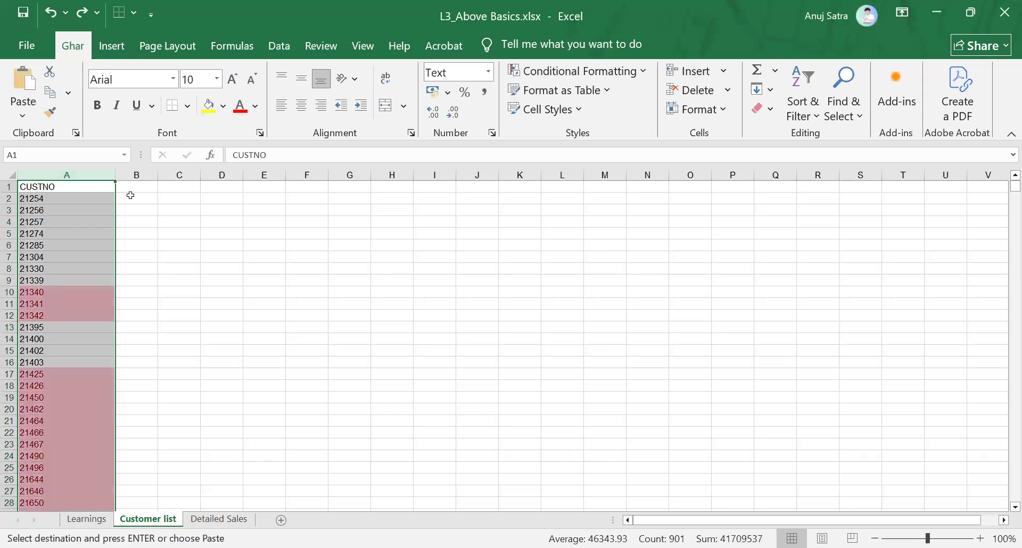
Step: Remove the duplicate customer numbers from the CUSTNO column on the Customer list sheet, treating the first row as a header
key("Down")
key("Down")
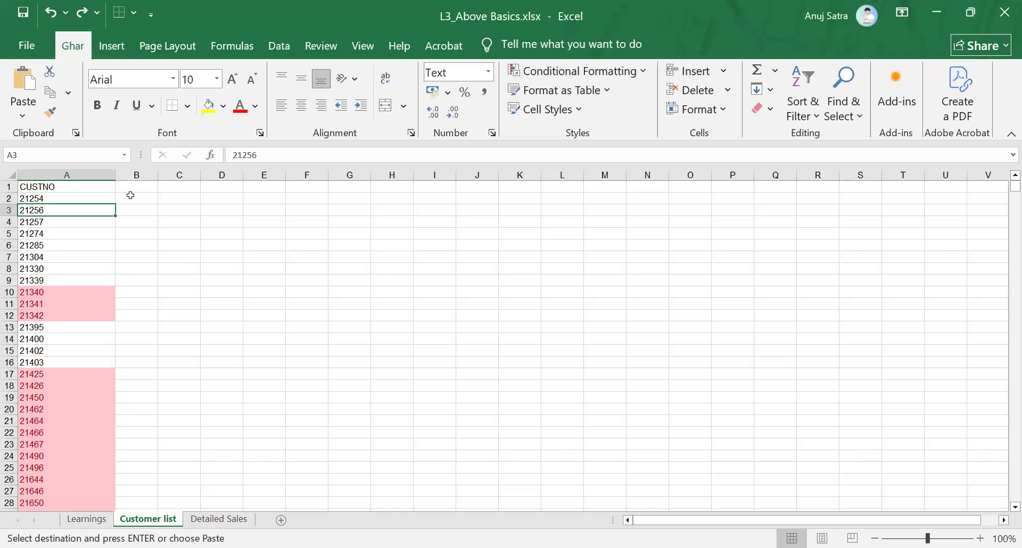
key("alt")
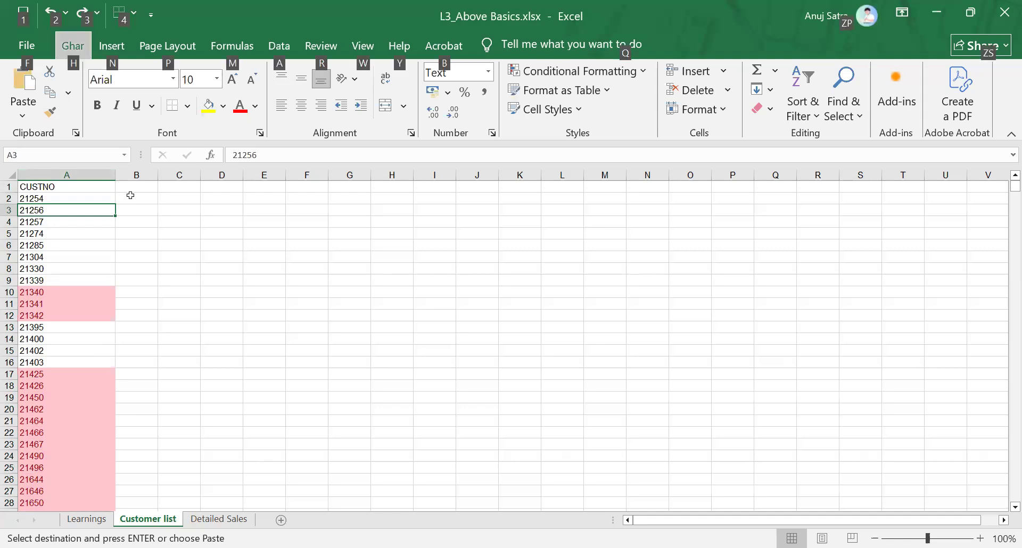
key("a")
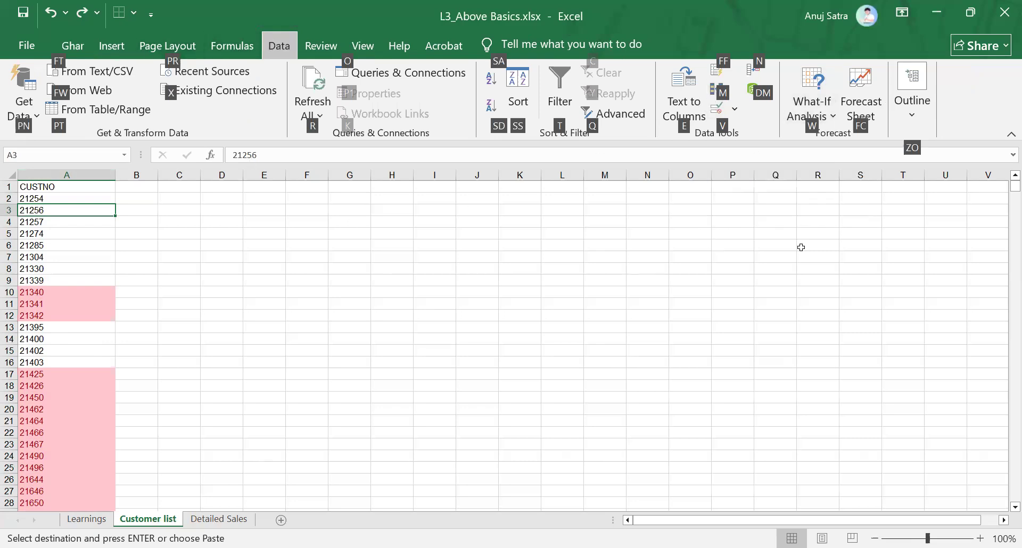
key("m")
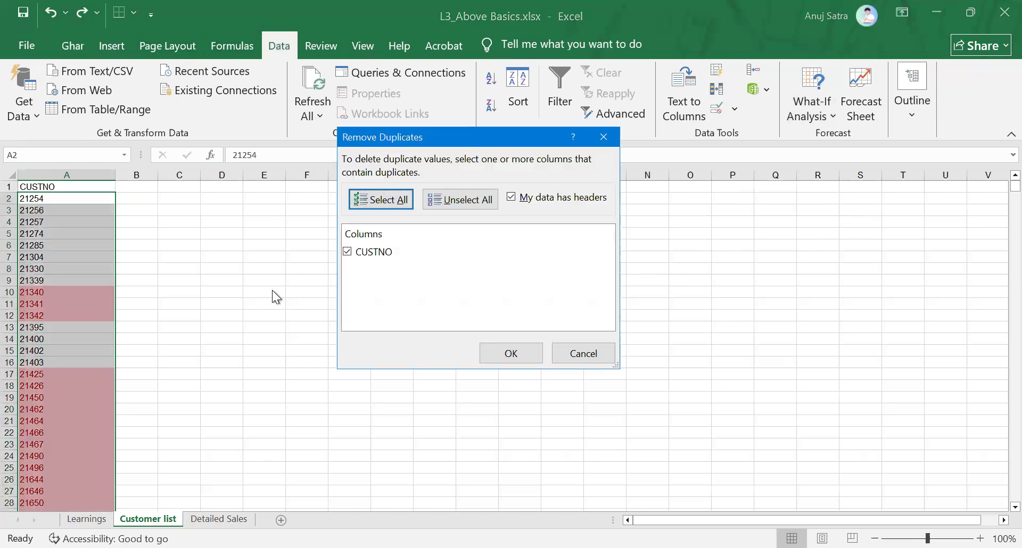
left_click(528, 352)
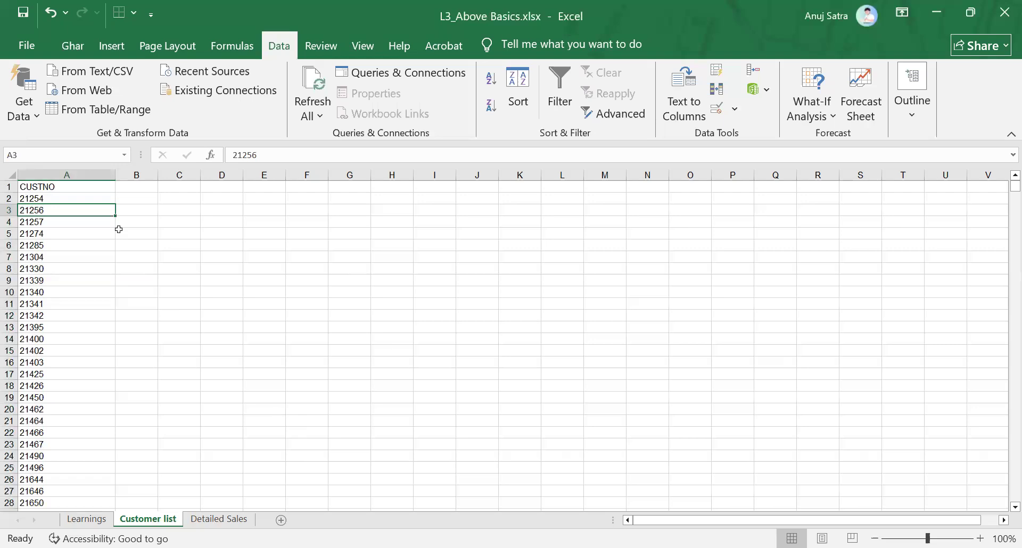
Step: Count the unique customer numbers in cell C1 of the Customer list sheet with the formula =COUNT(A2:A304)
left_click(93, 199)
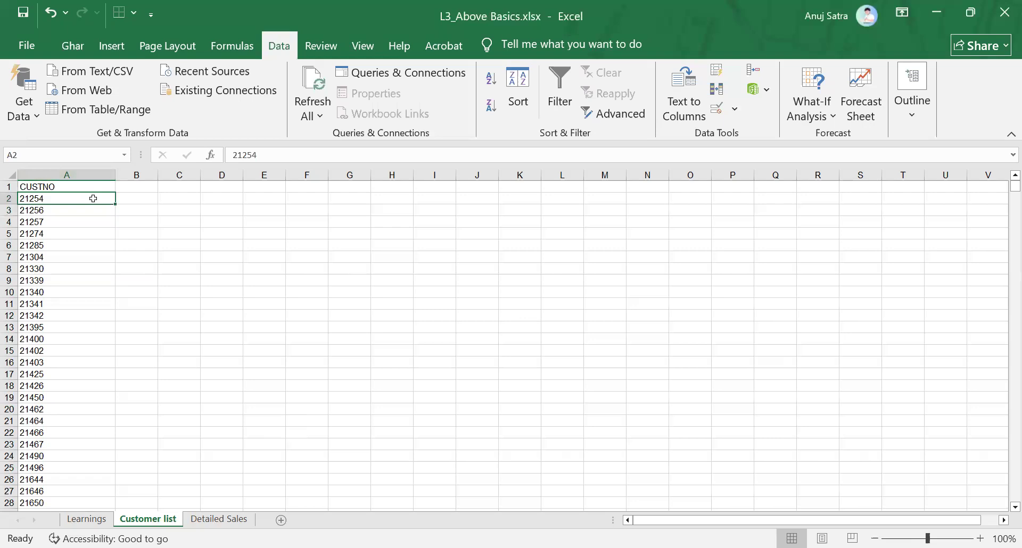
key("ctrl+shift+Down")
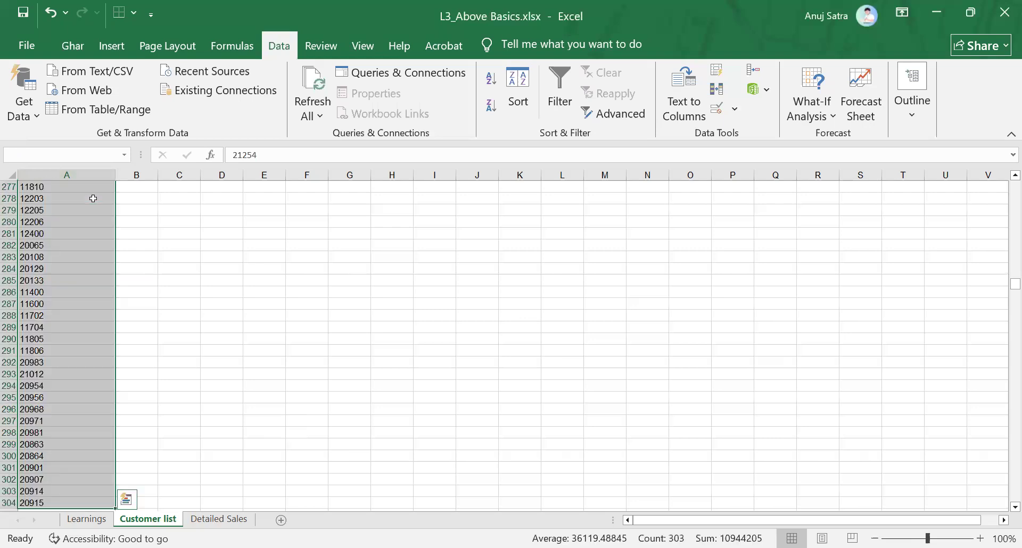
key("Down")
key("Right")
key("Up")
key("Up")
key("Right")
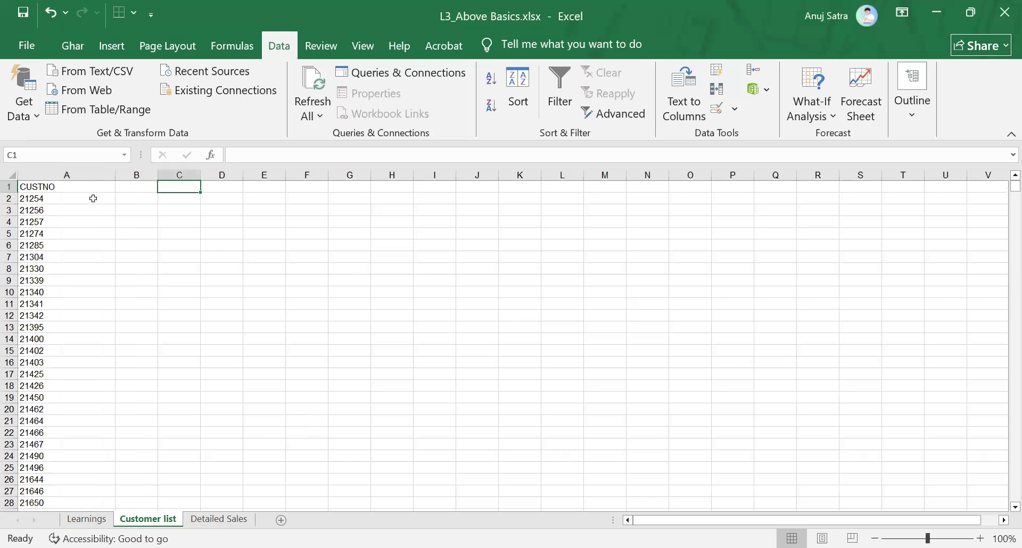
type("=c")
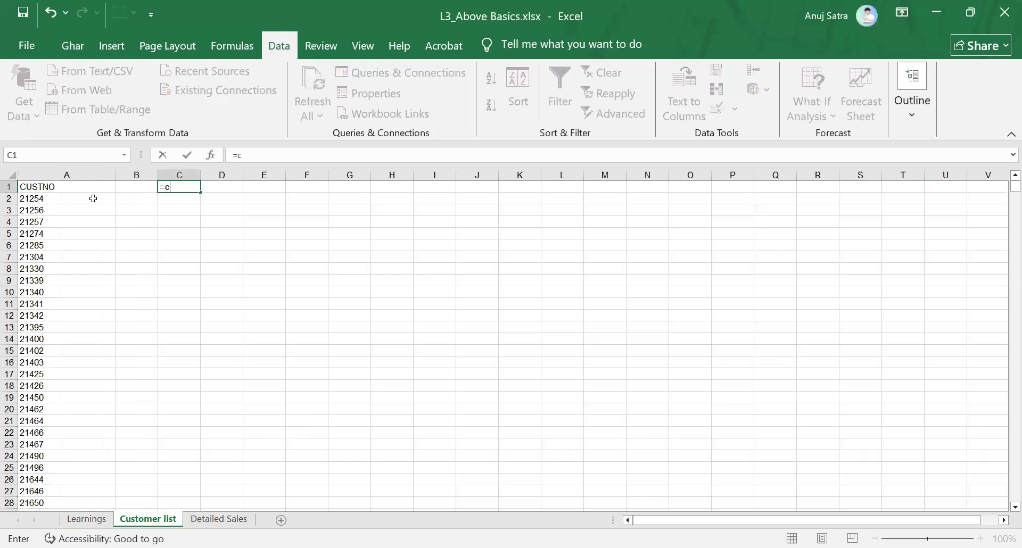
type("OUNT(")
left_click(93, 199)
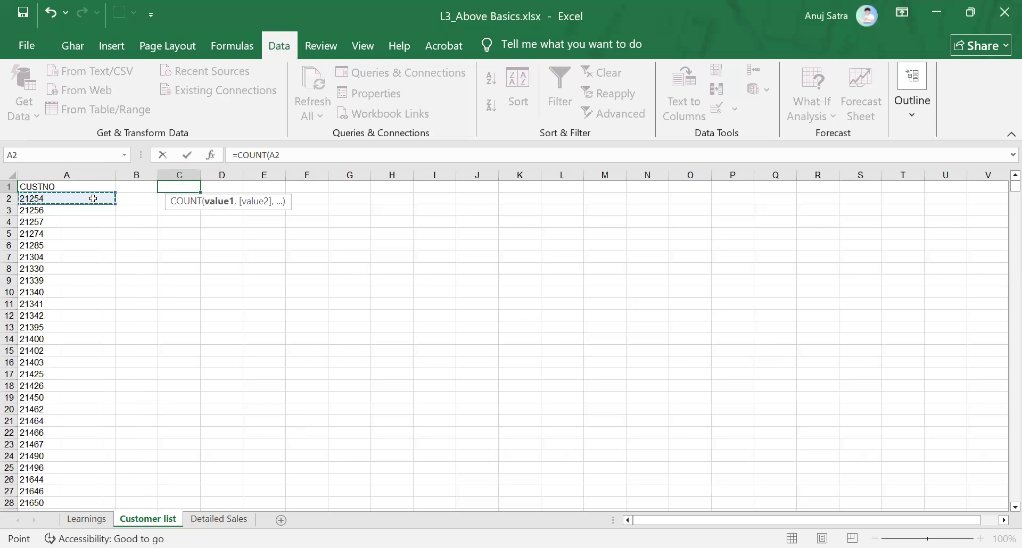
key("ctrl+shift+Down")
key("ctrl+Return")
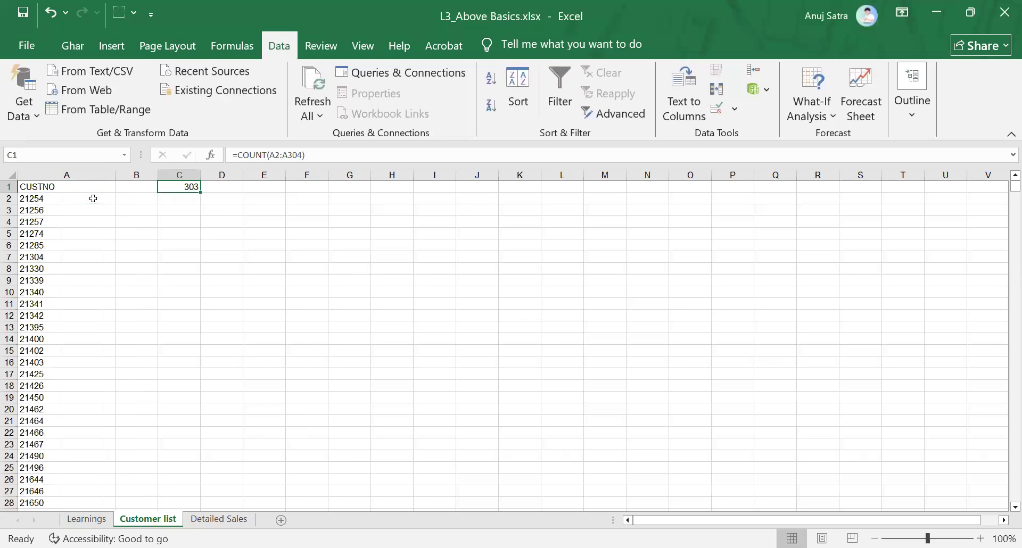
Step: Enter "conditional formating" in cell A3 of the Learnings sheet
left_click(88, 518)
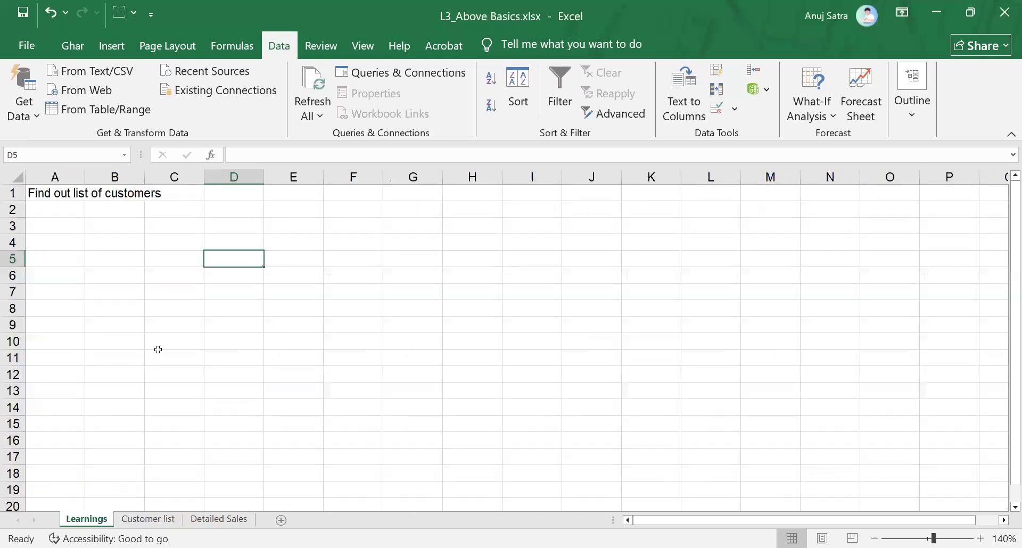
left_click(77, 224)
type("con")
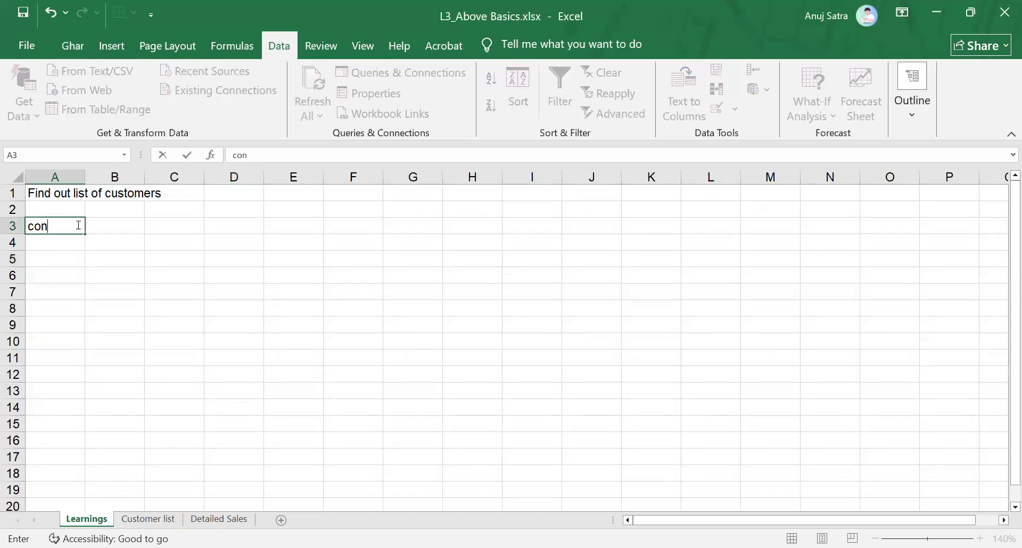
type("ditional formatio")
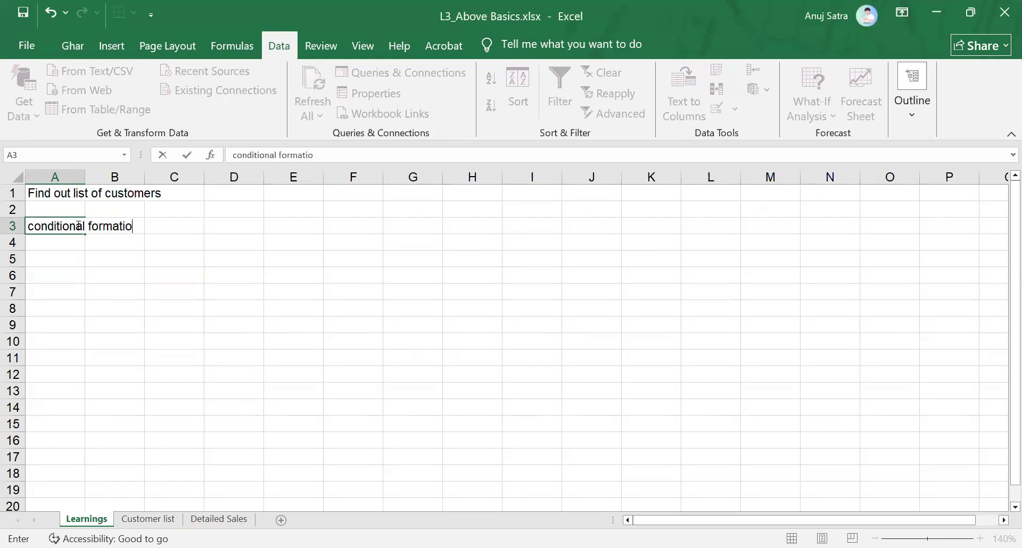
key("BackSpace")
type("ng")
key("Return")
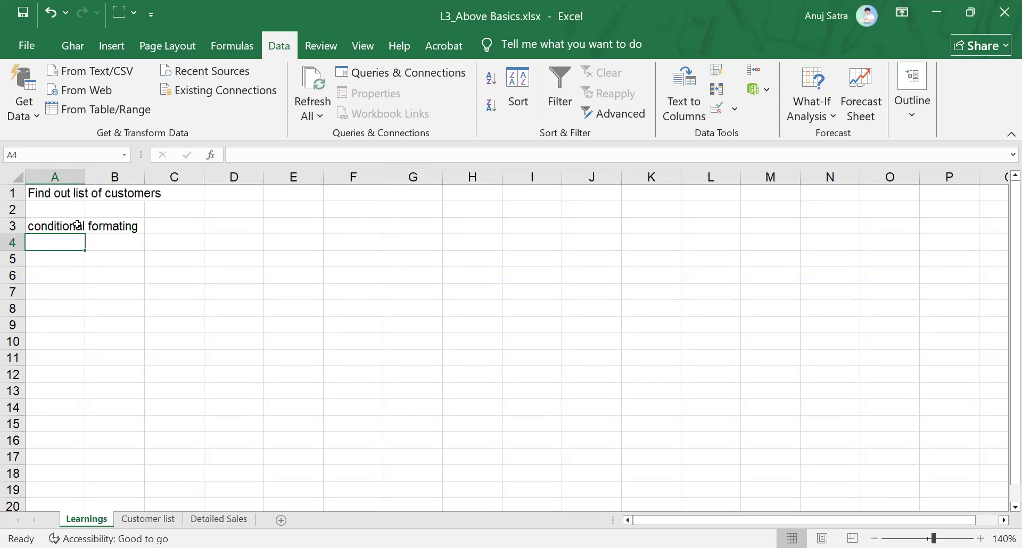
Step: List "sheet add rename", "duplicates remove" and "count" in cells A4 to A6 of the Learnings sheet
type("sheet ")
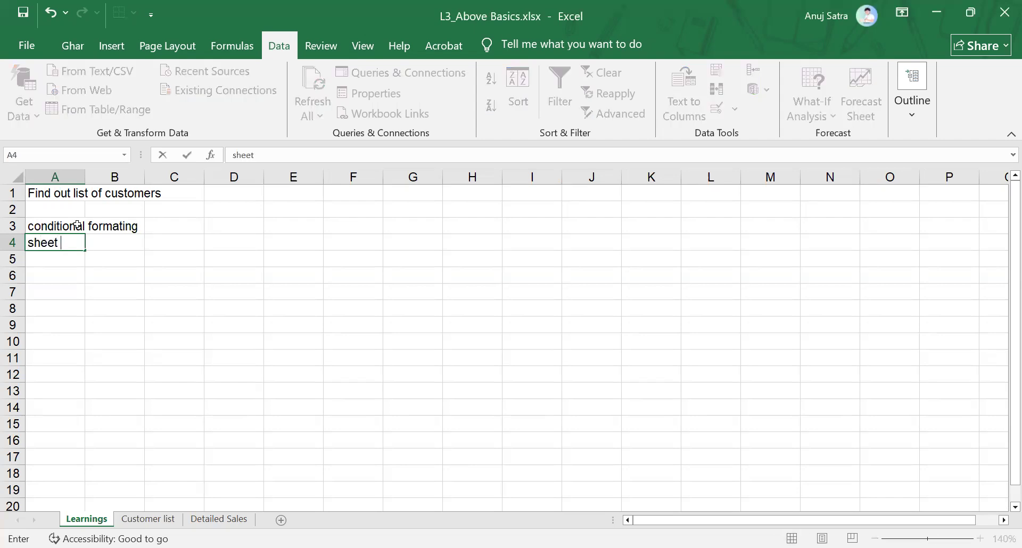
type("add rename")
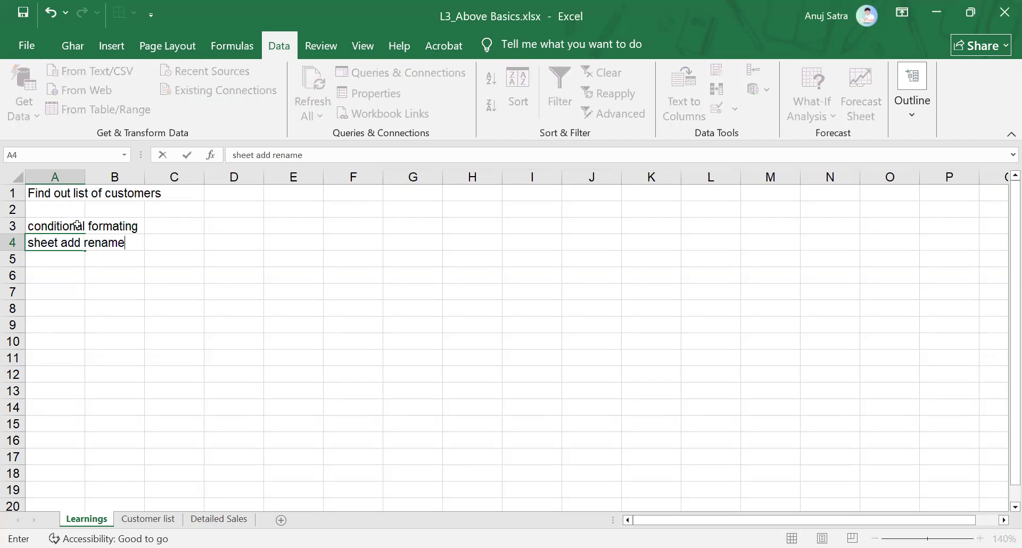
key("Return")
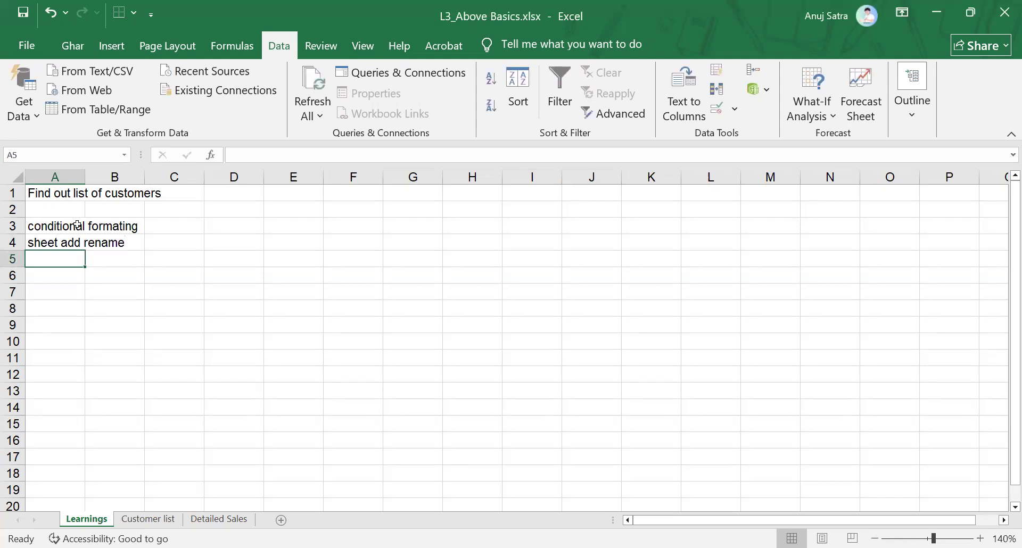
type("d")
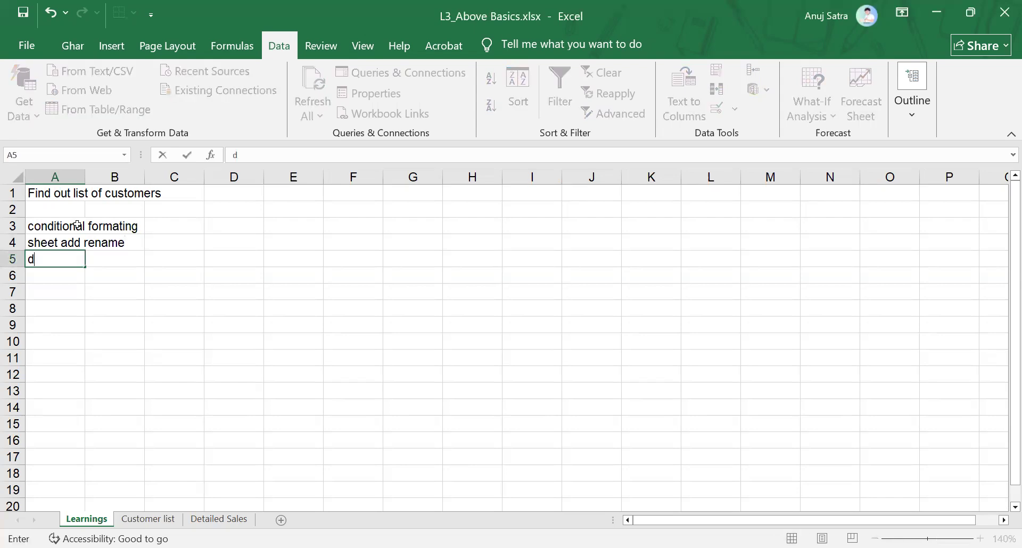
type("uplicates remove")
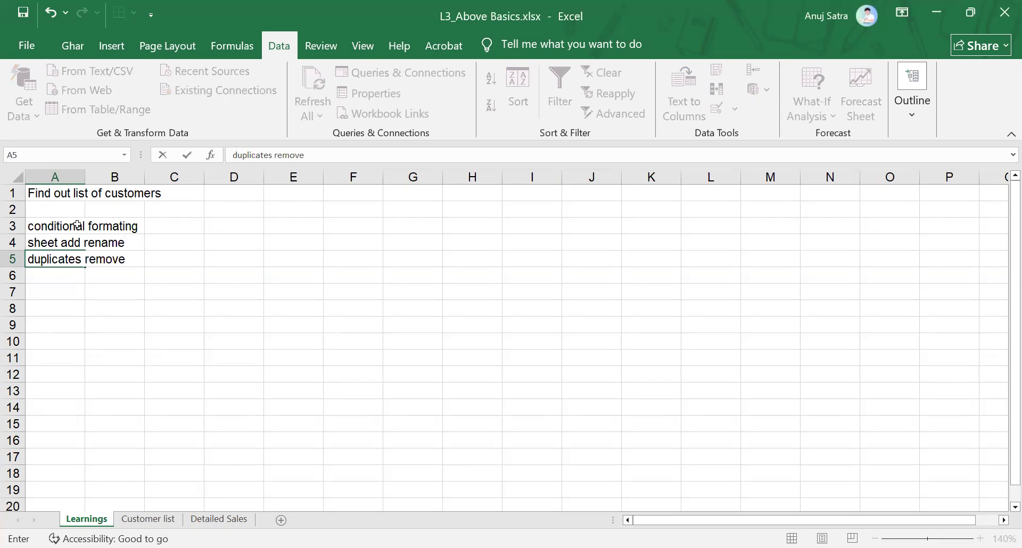
key("Return")
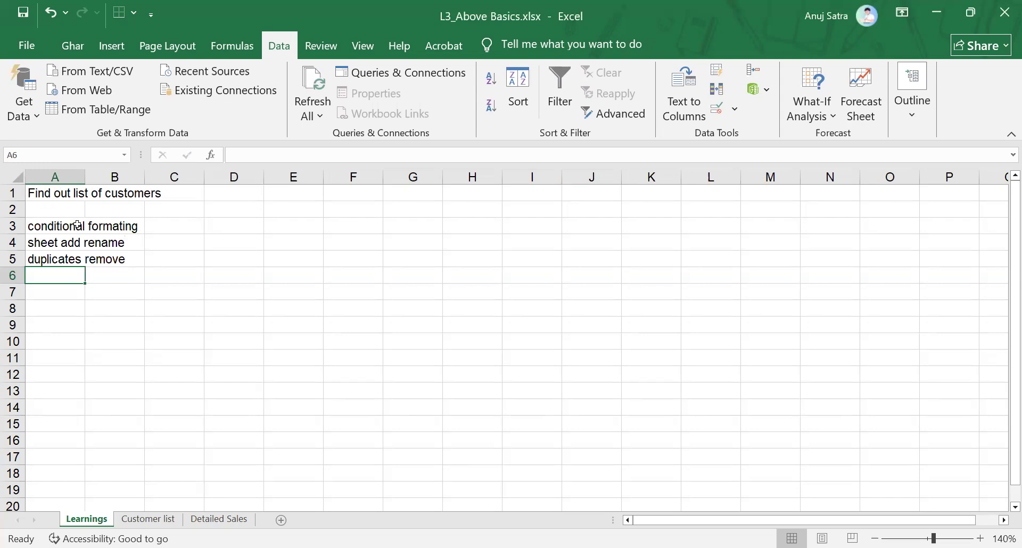
type("count")
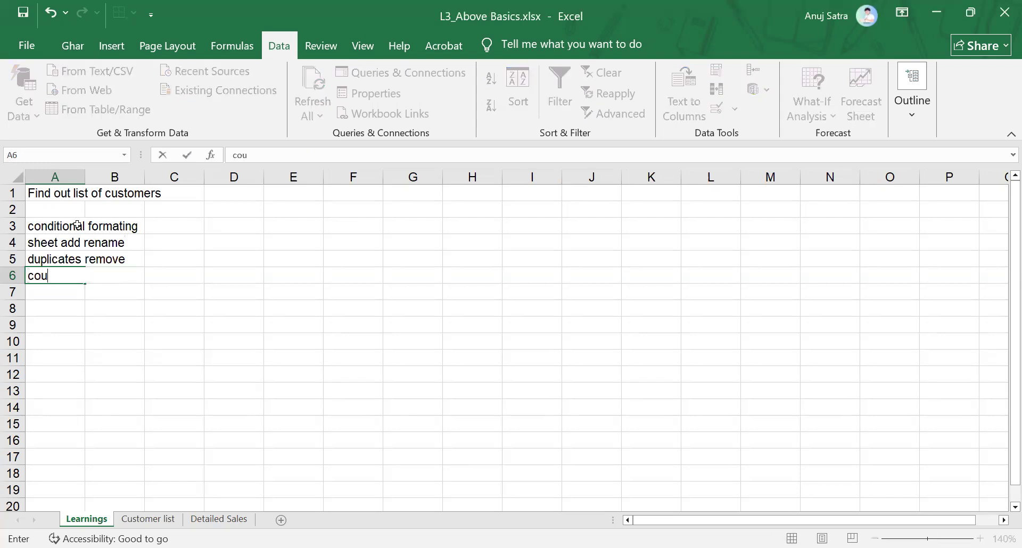
key("Return")
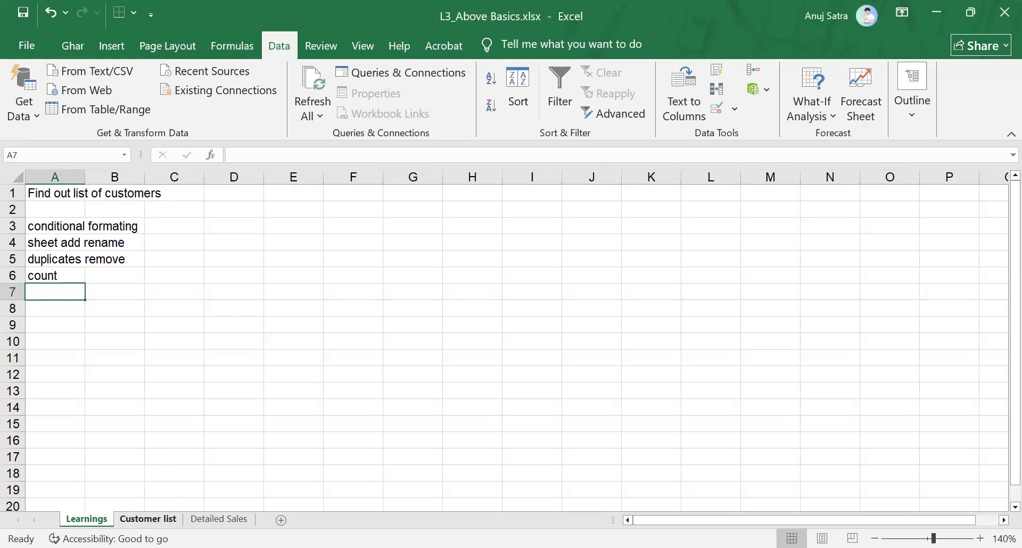
Step: Look over the Customer list and Detailed Sales sheets, ending back on the Learnings sheet
left_click(148, 519)
left_click(218, 519)
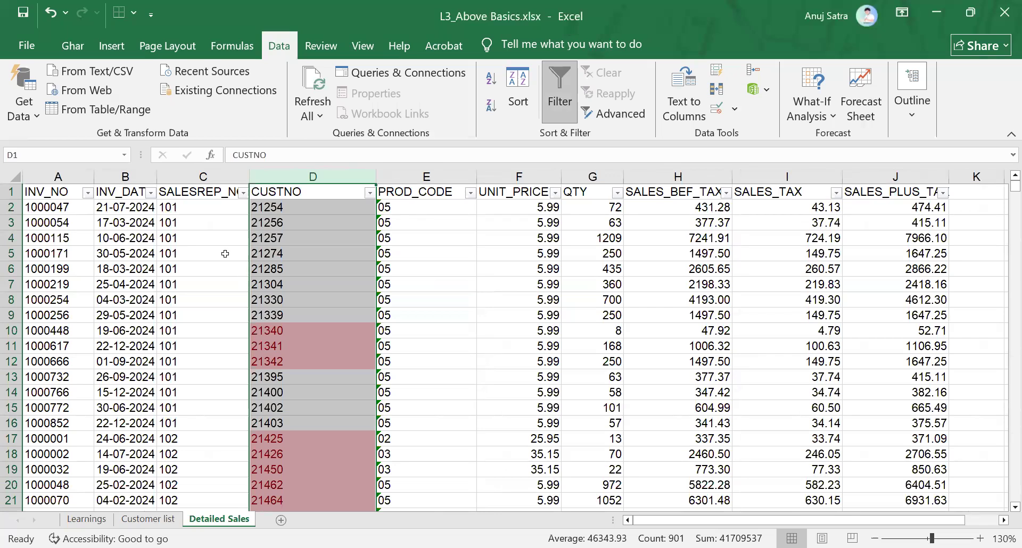
left_click(225, 254)
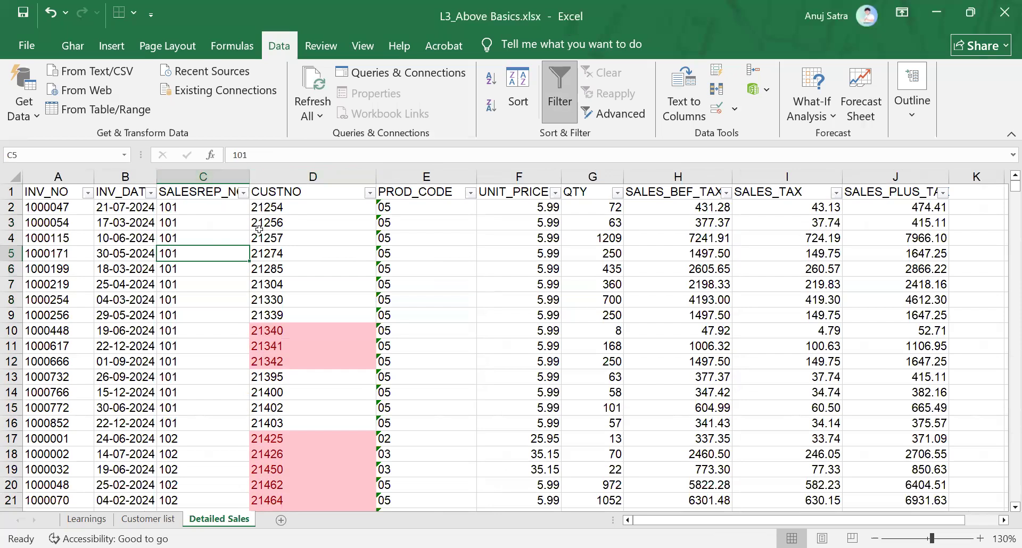
left_click(105, 515)
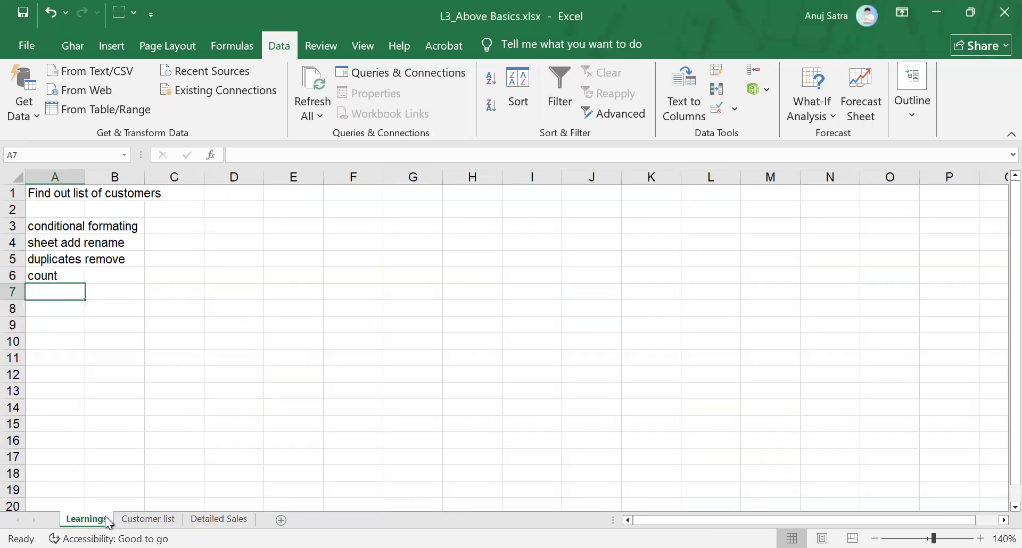